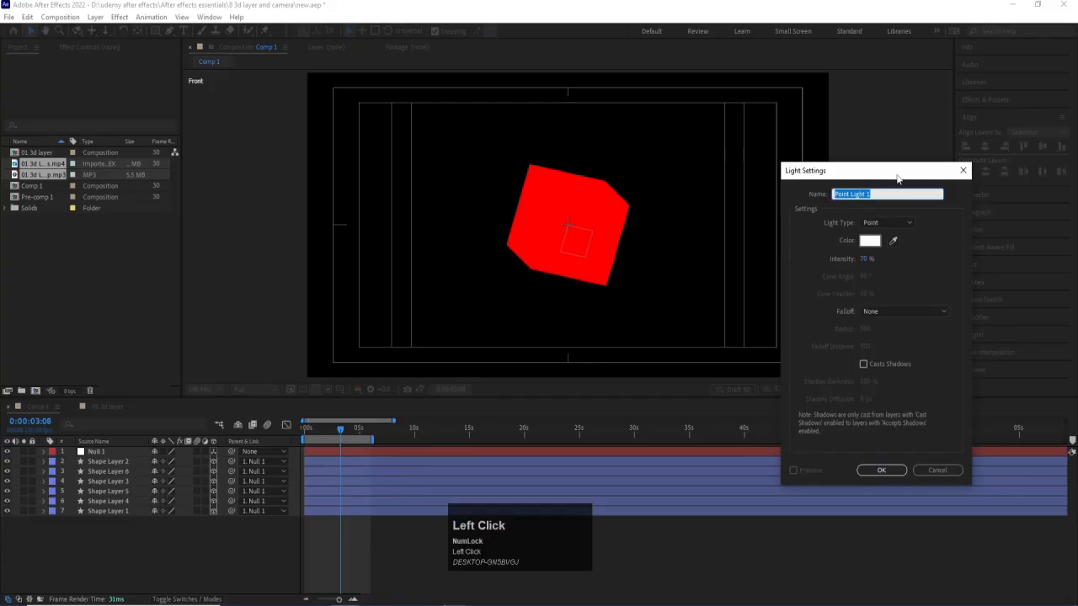
Create a parallel light with an intensity of 50%.
left_click_drag(861, 174, 741, 157)
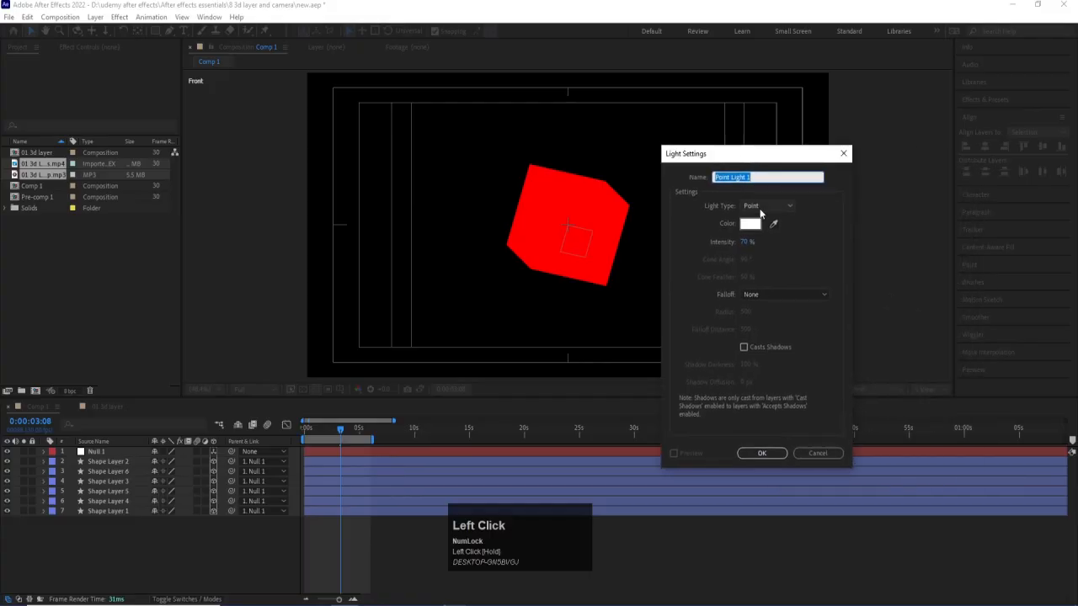
left_click(762, 206)
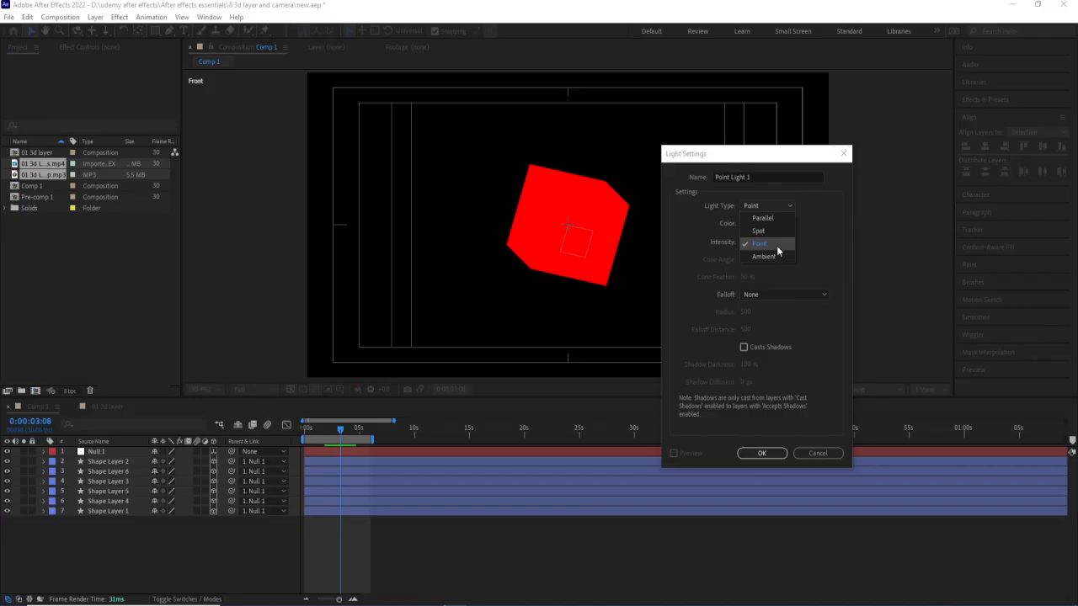
left_click(778, 220)
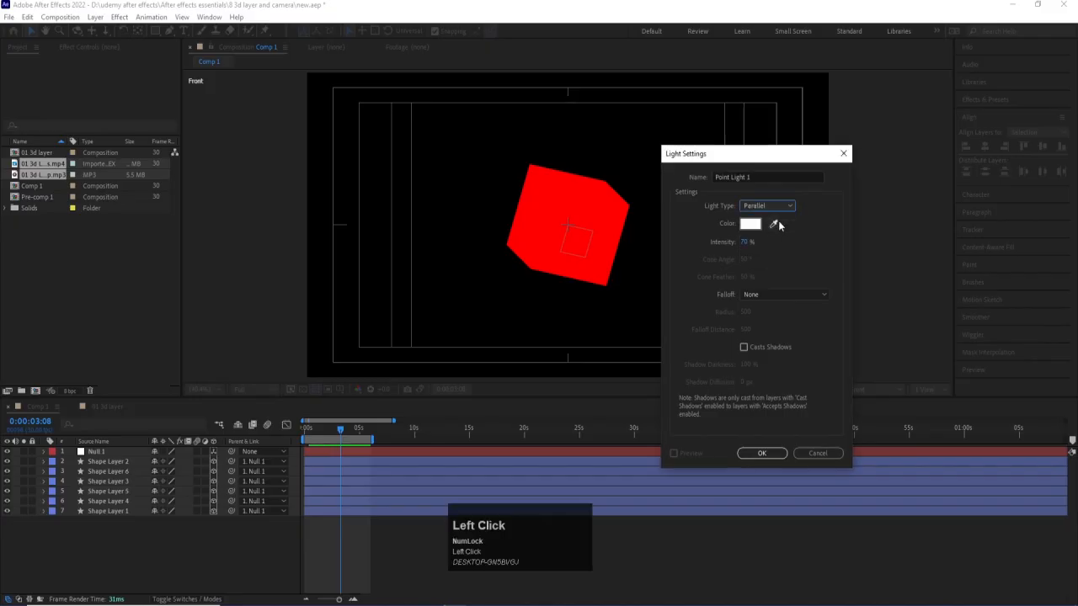
left_click(747, 241)
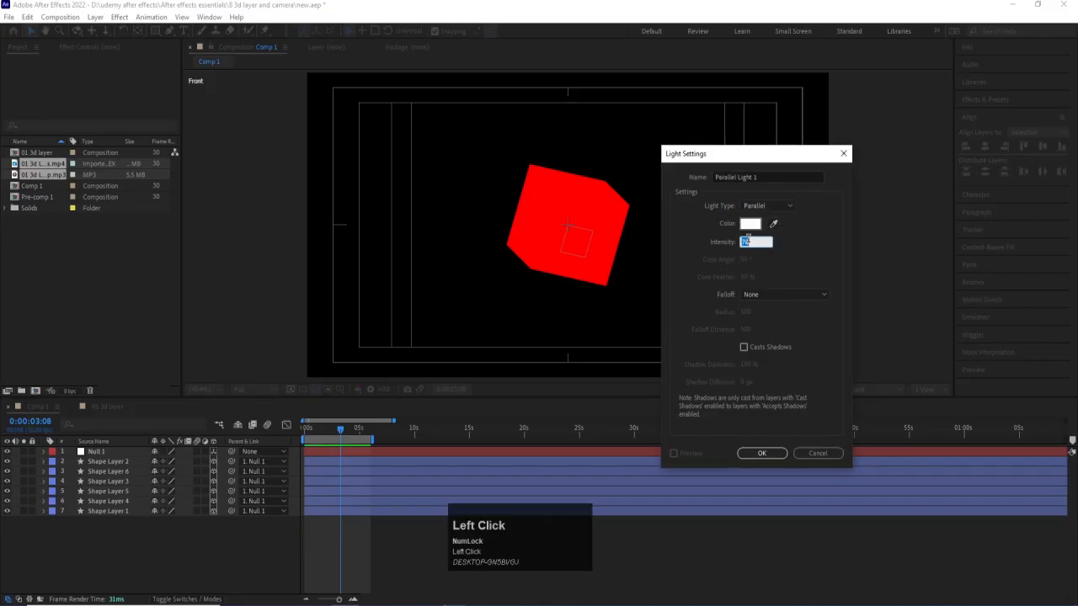
type("50")
key("Return")
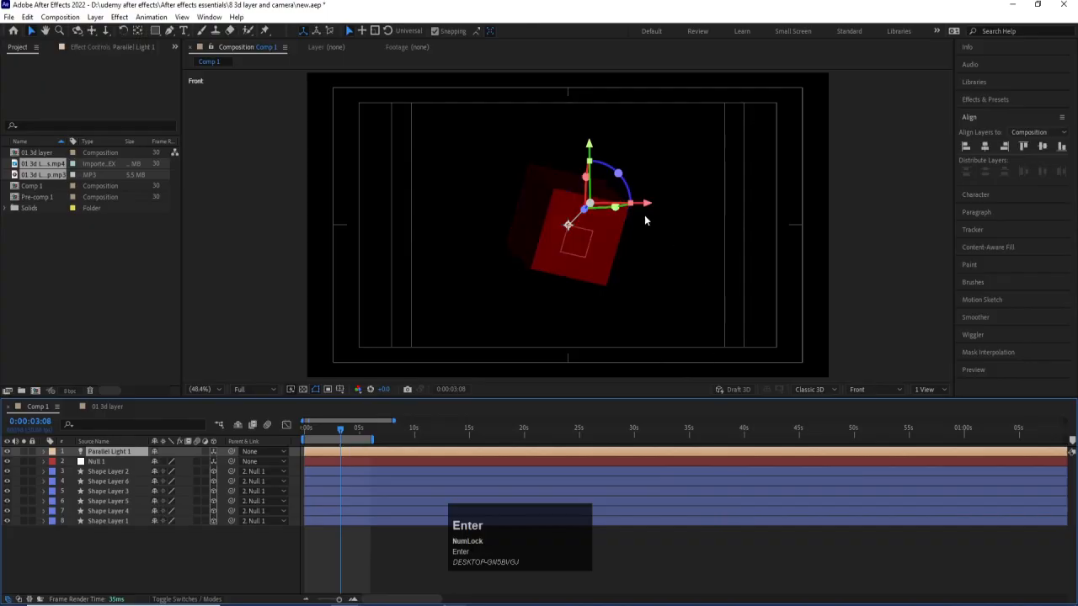
Move the parallel light horizontally to the far right of the cube and place its point of interest on the cube's upper-right area.
left_click_drag(647, 205, 834, 204)
mouse_move(756, 227)
left_mouse_down()
mouse_move(649, 207)
mouse_move(595, 210)
left_mouse_up()
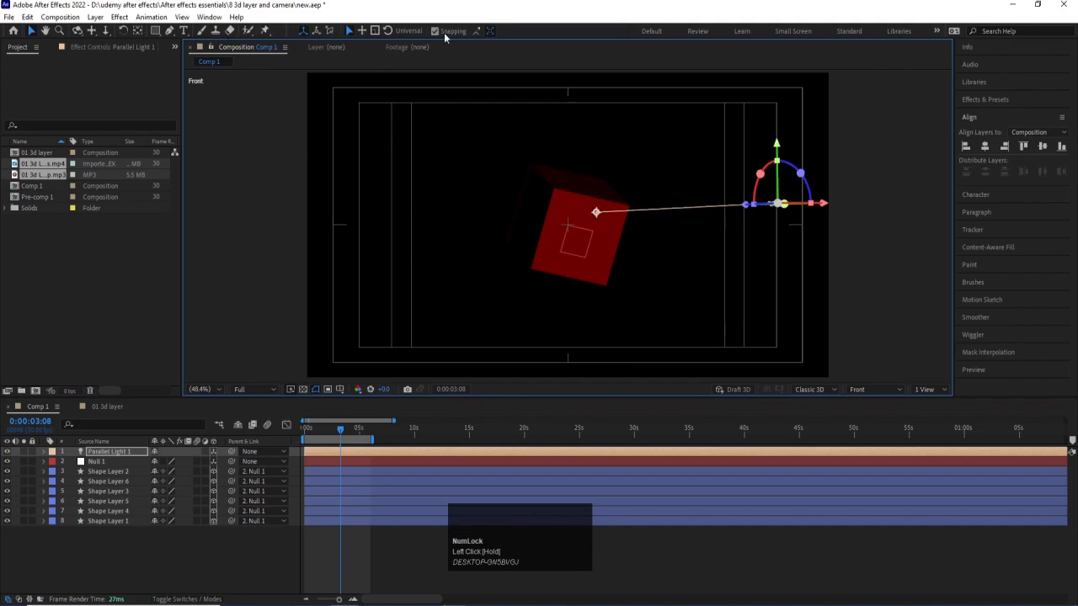
Undo the accidental move of the cube's front face and lock the null and all shape layers.
left_click(591, 219)
left_click_drag(587, 219, 578, 221)
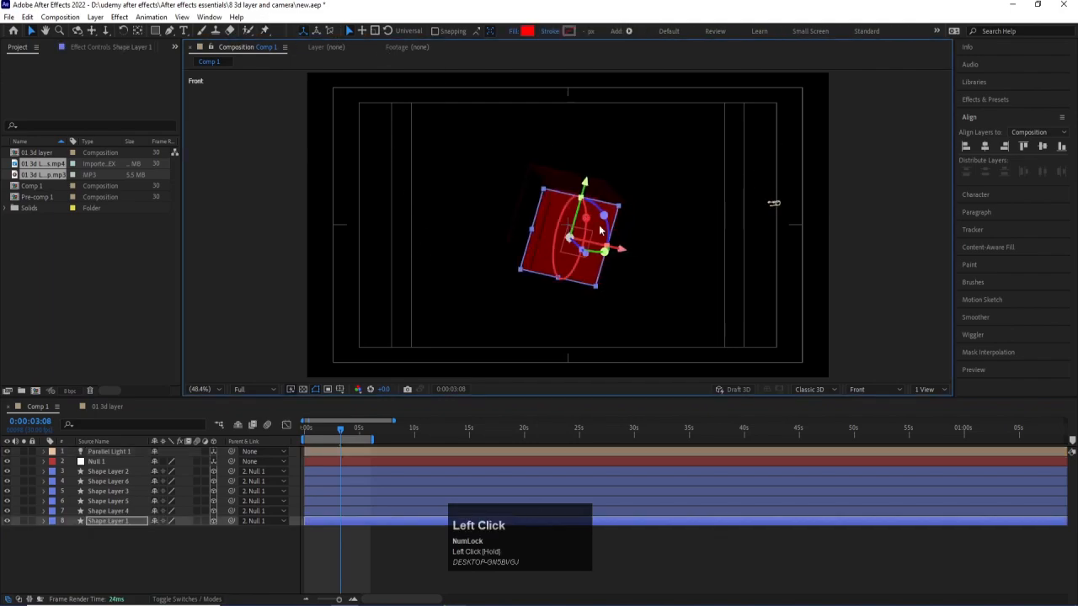
key("ctrl+z")
left_click(95, 533)
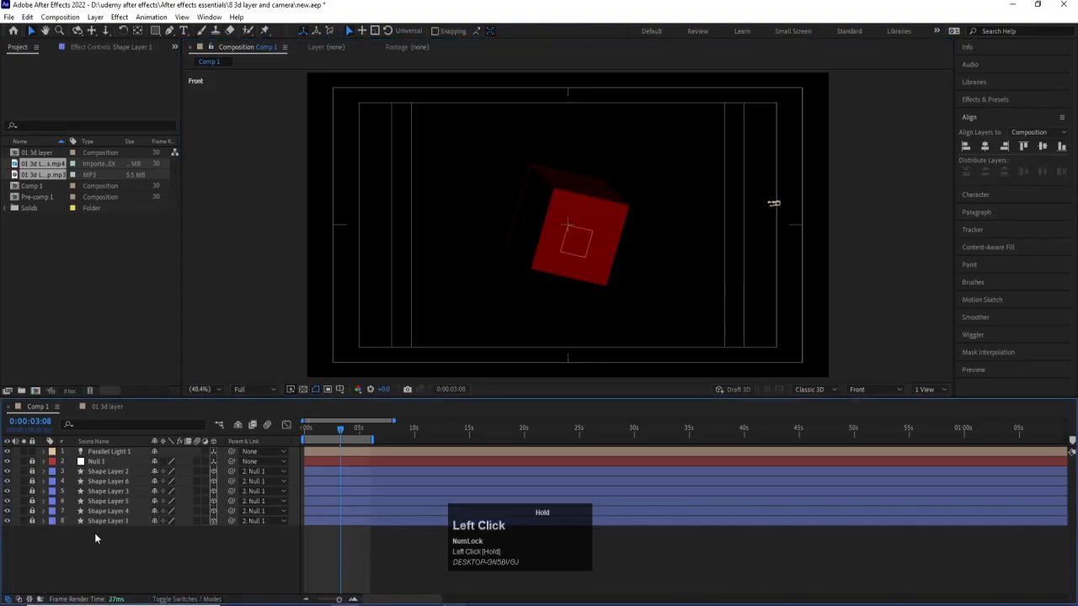
Raise the parallel light above the cube's height and re-aim its point of interest at the middle of the cube's front face.
left_click(130, 453)
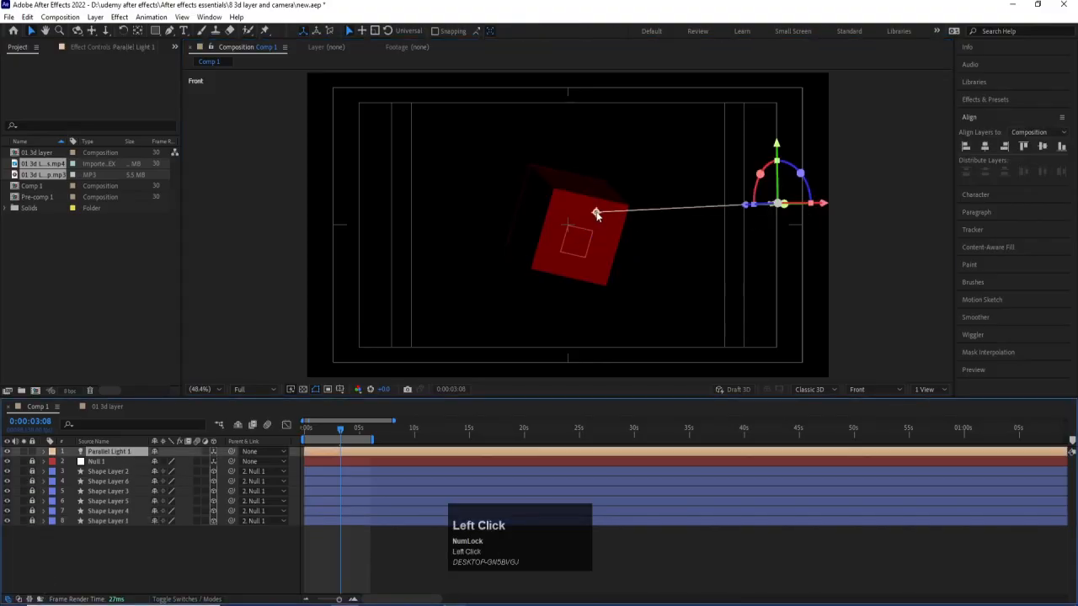
left_click_drag(596, 214, 569, 228)
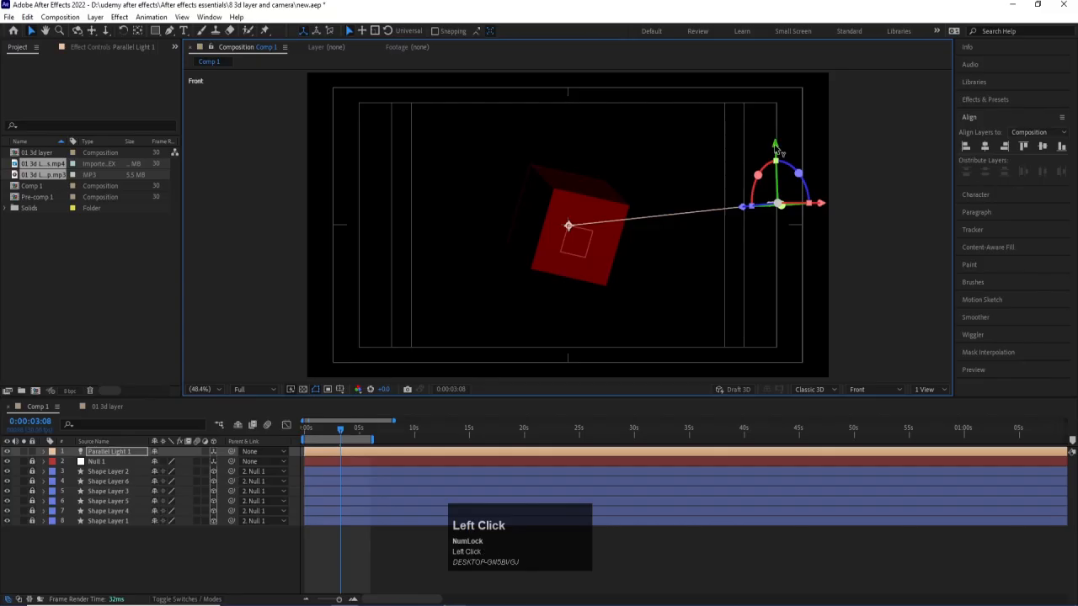
left_click_drag(774, 145, 774, 90)
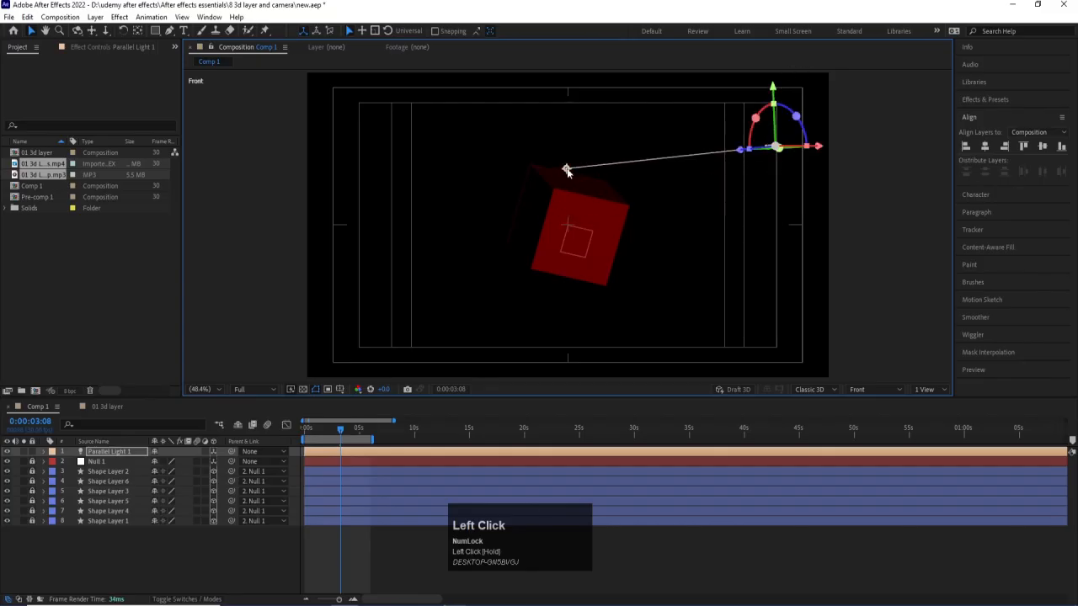
left_click_drag(567, 171, 569, 229)
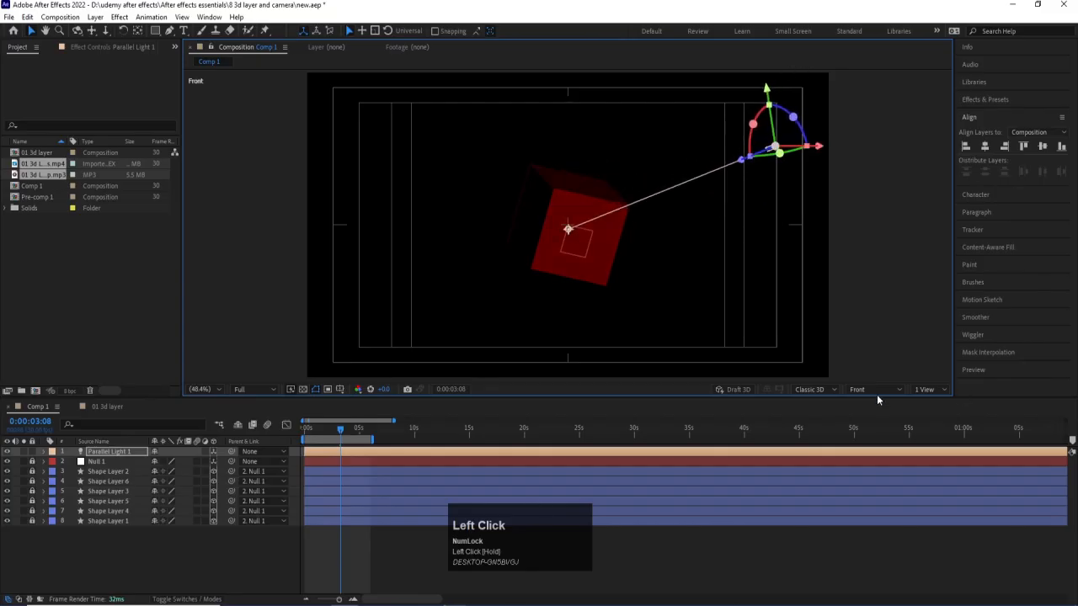
In Top view, move the parallel light's point of interest inside the cube, and return to the Active Camera view.
left_click(876, 392)
left_click(869, 461)
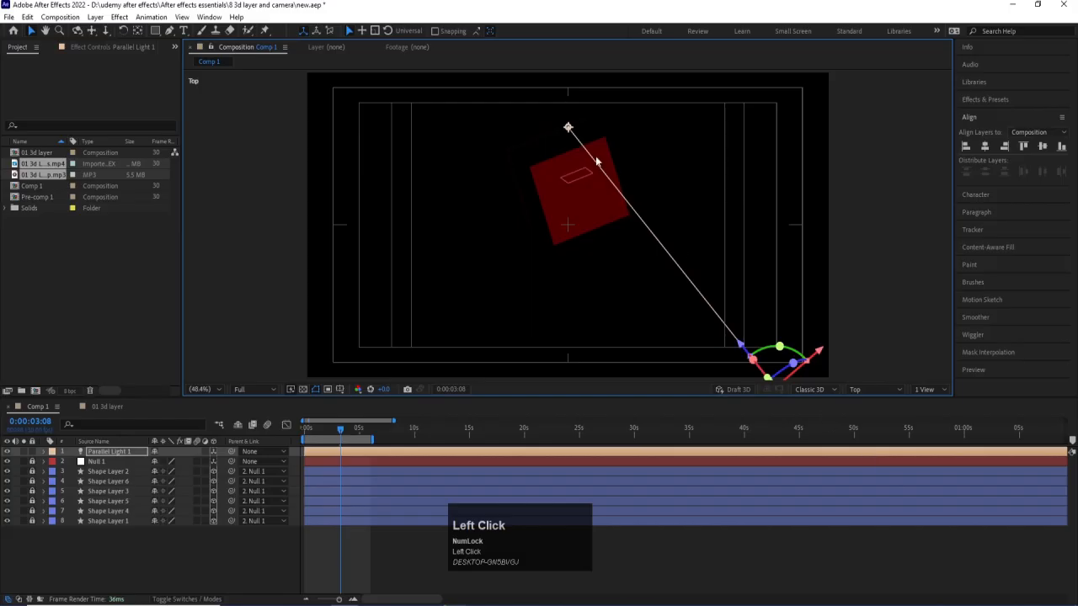
left_click_drag(568, 128, 572, 199)
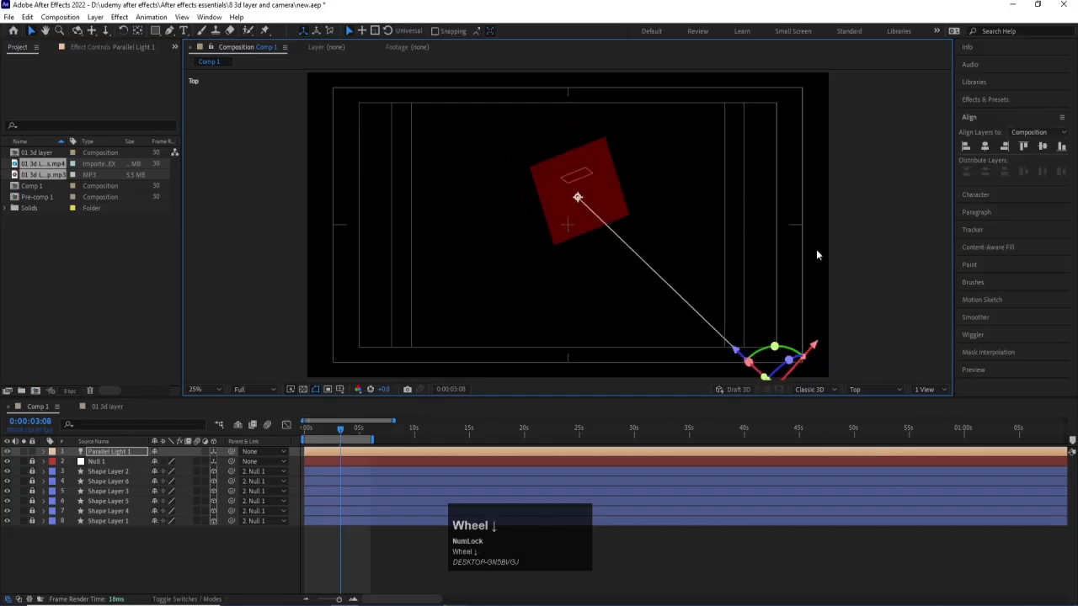
scroll(816, 249, "down", 2)
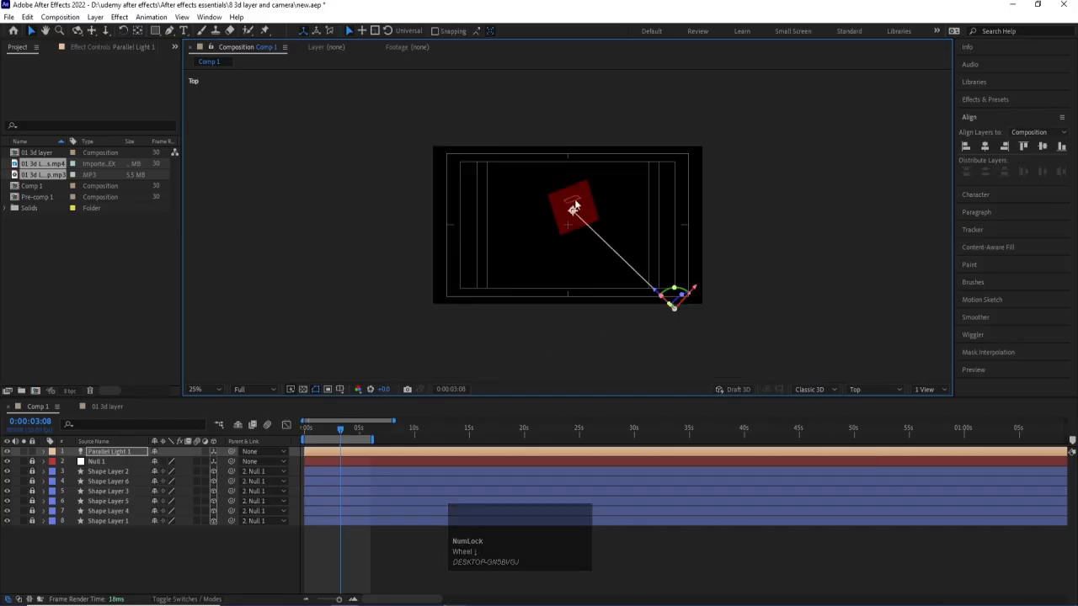
left_click(216, 390)
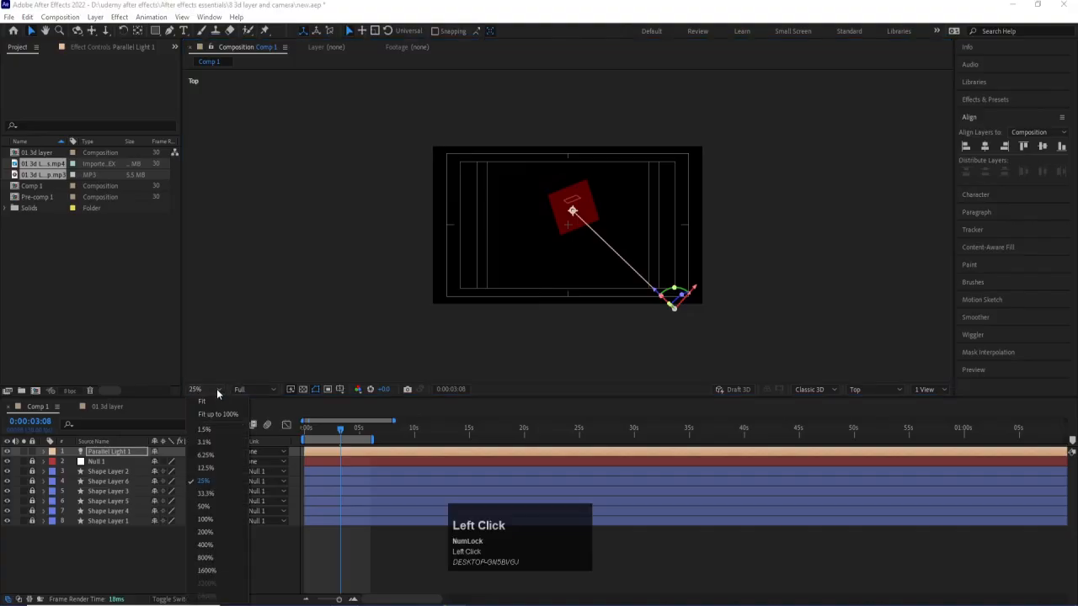
left_click(212, 403)
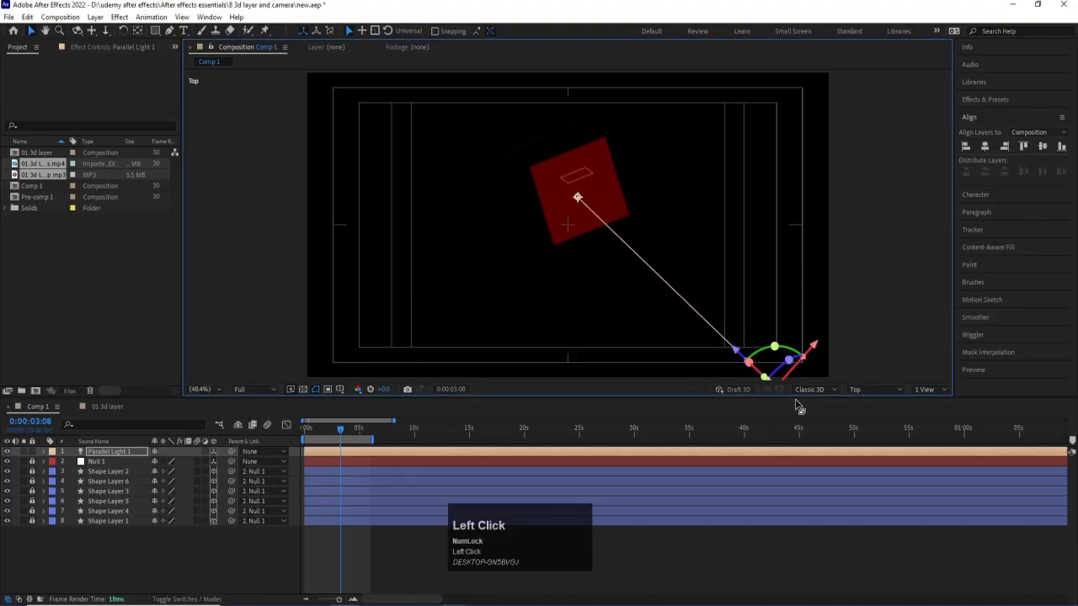
left_click(867, 389)
left_click(876, 399)
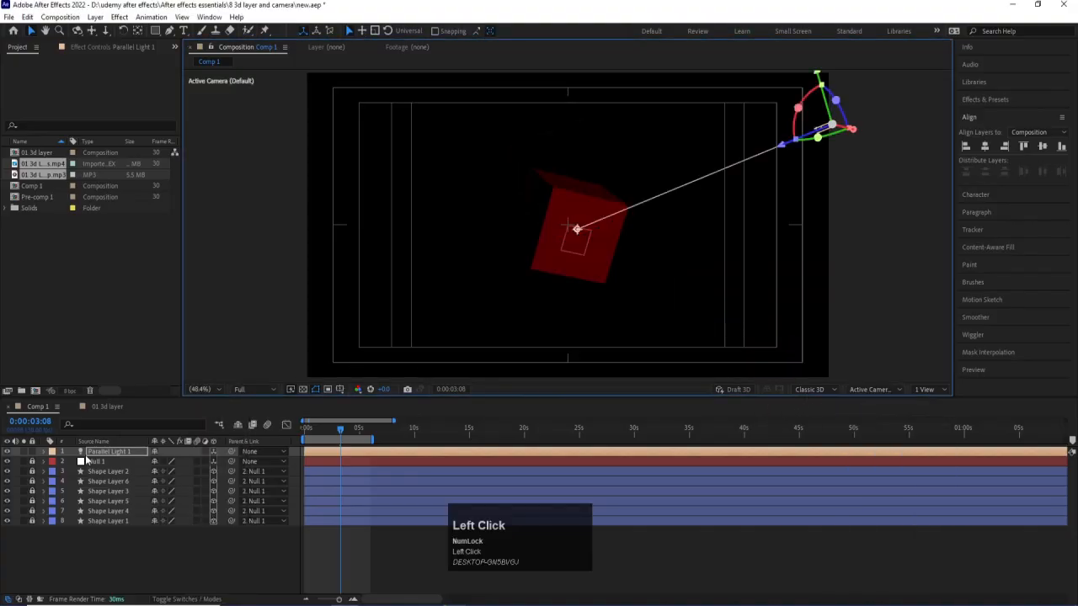
Try an intensity of 119% for the parallel light in its light settings, and discard the change.
left_click(104, 452)
double_click(104, 452)
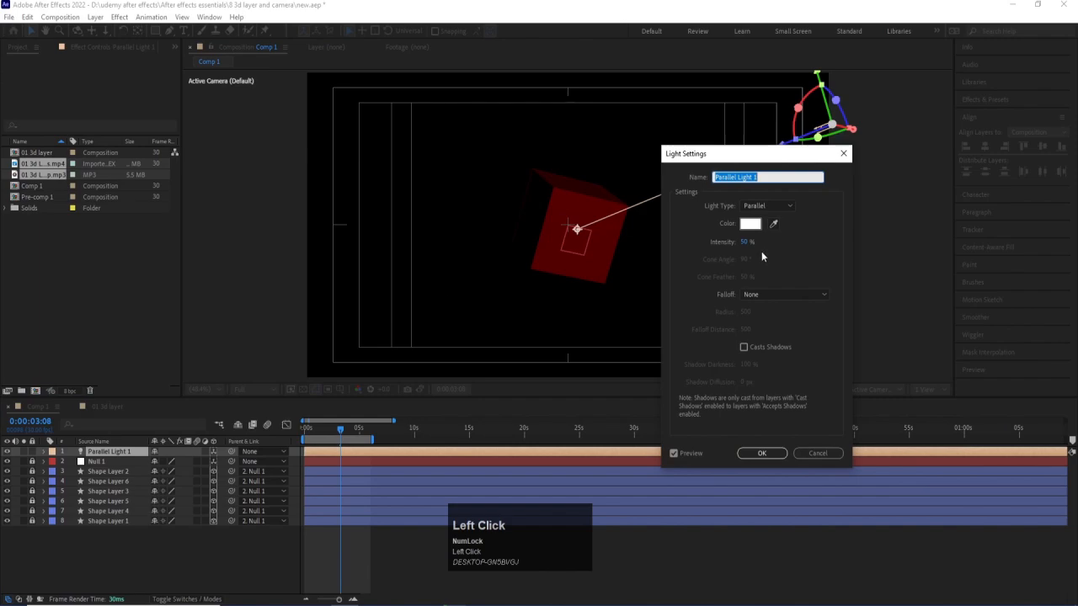
left_click_drag(746, 241, 789, 241)
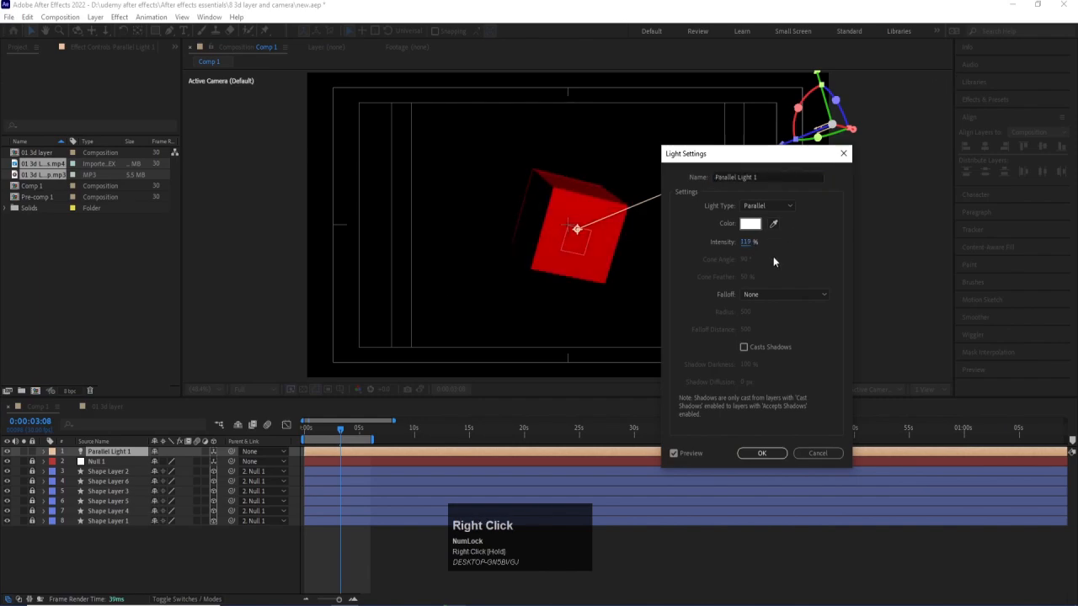
left_click(814, 455)
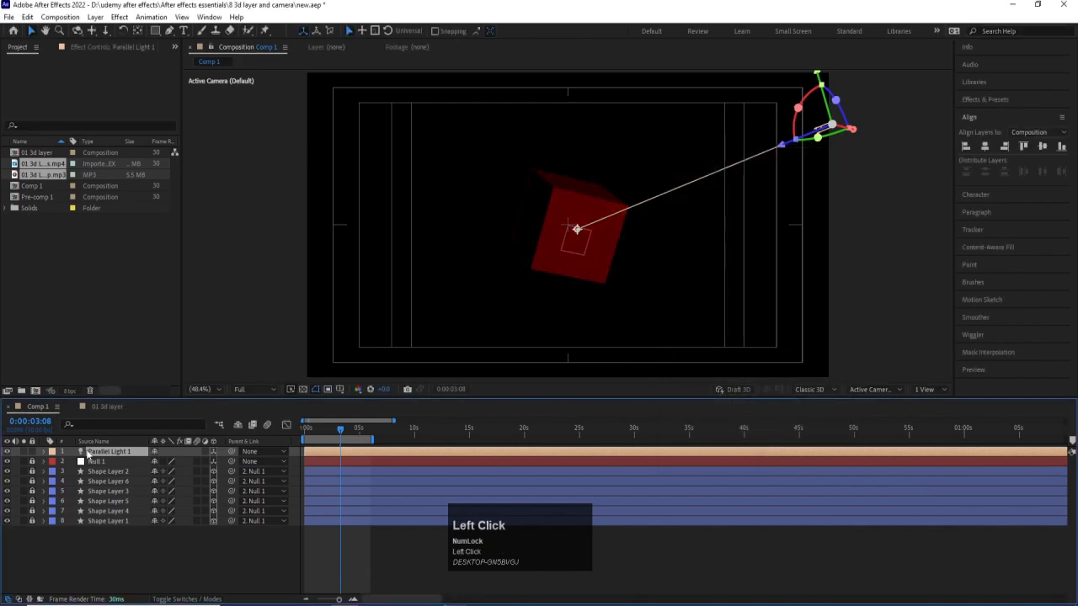
Delete the parallel light and create a spot light with an intensity of 100%.
key("Delete")
right_click(140, 538)
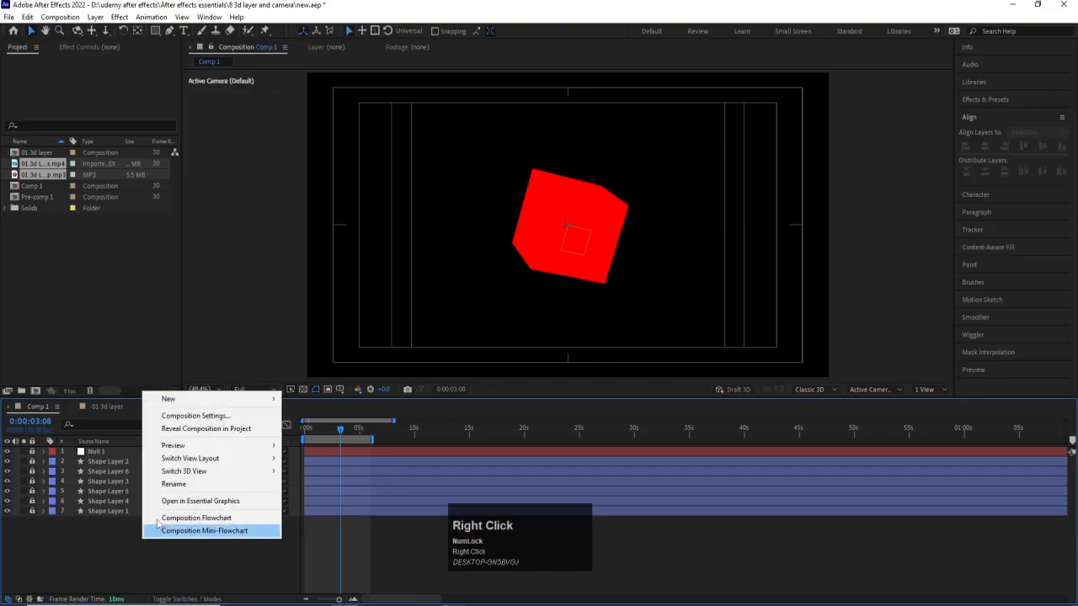
mouse_move(168, 398)
left_click(312, 440)
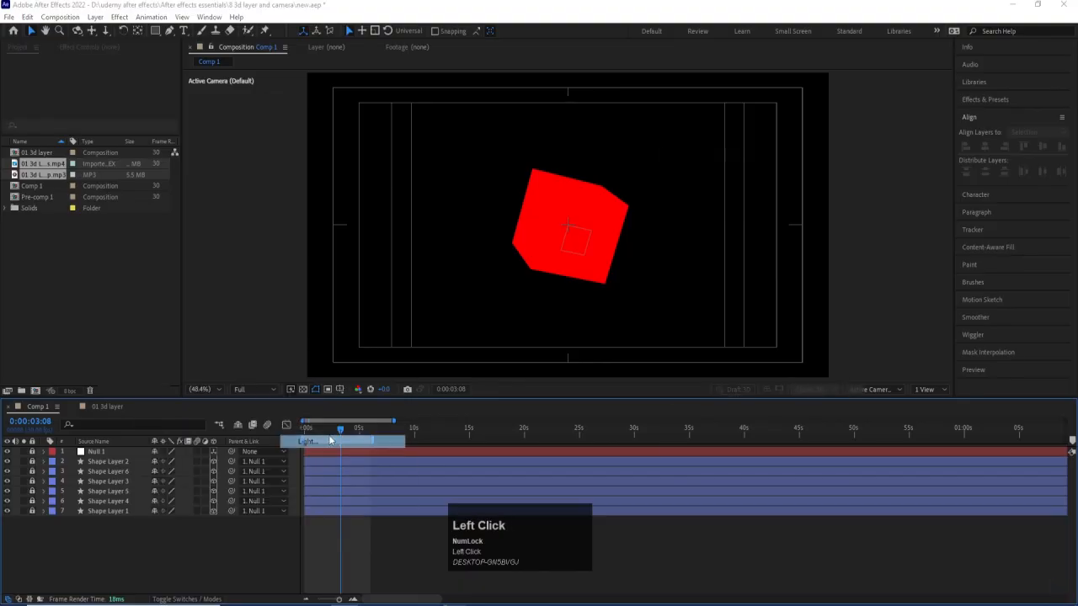
left_click(768, 206)
left_click(770, 231)
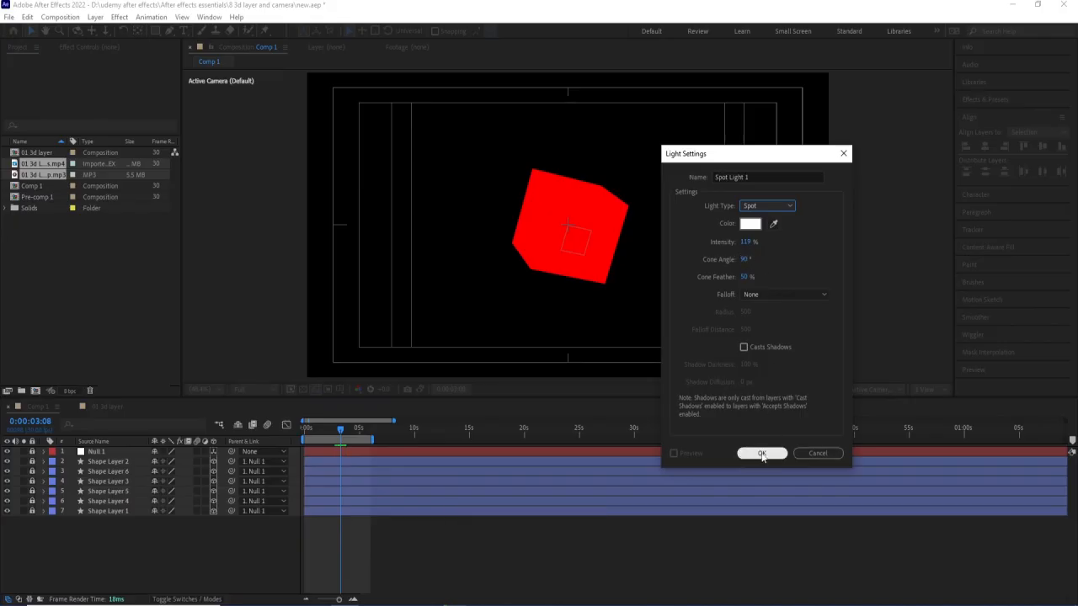
left_click(746, 241)
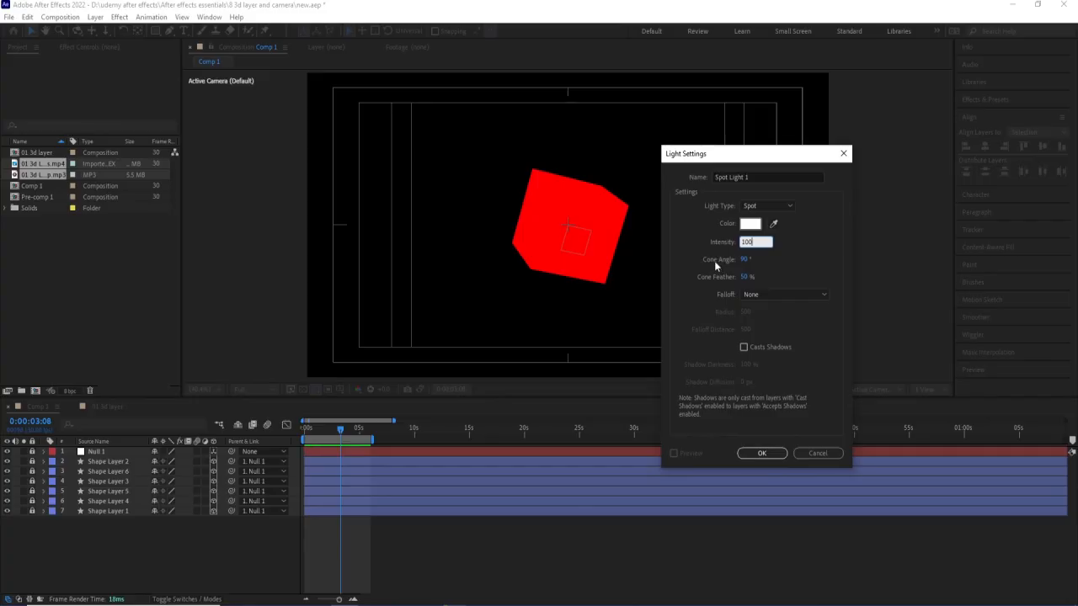
left_click(761, 453)
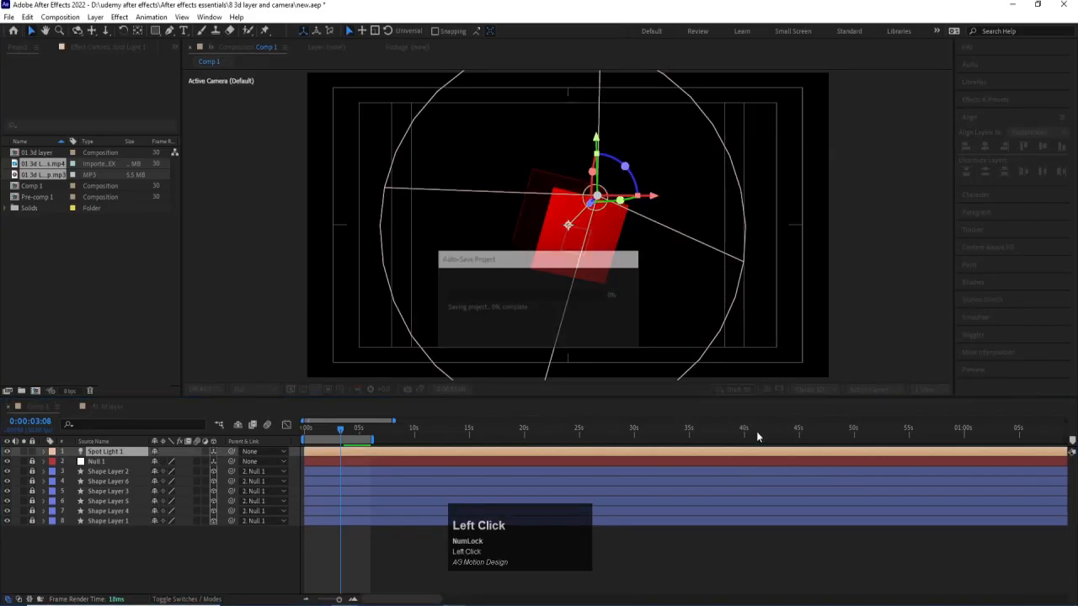
Move the spot light to the far right of the cube and aim its point of interest at the cube's upper-right area.
left_click_drag(652, 200, 607, 210)
left_click(784, 199)
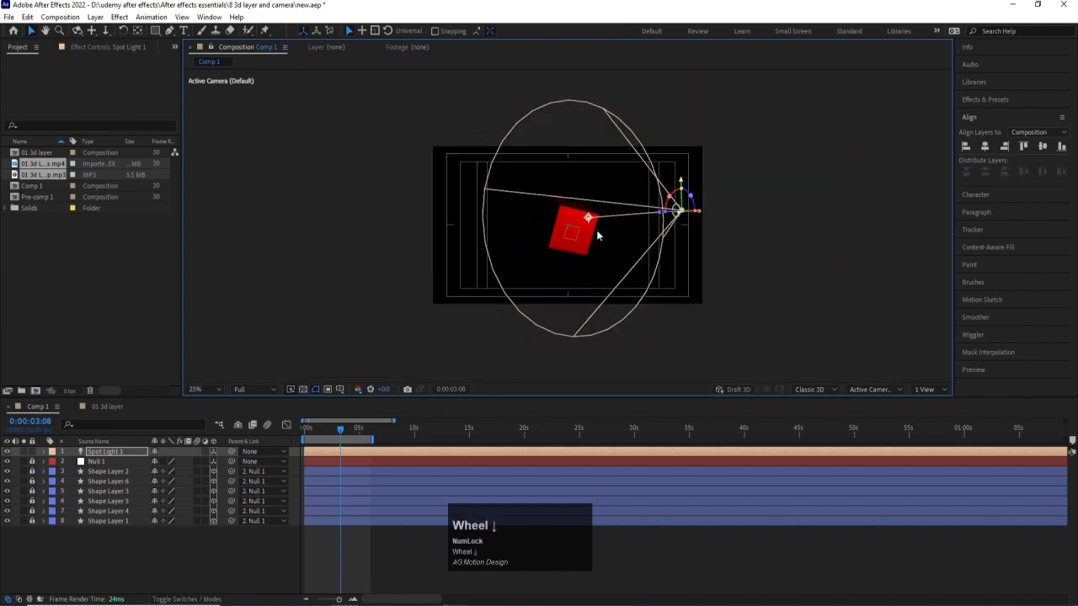
scroll(596, 230, "down", 2)
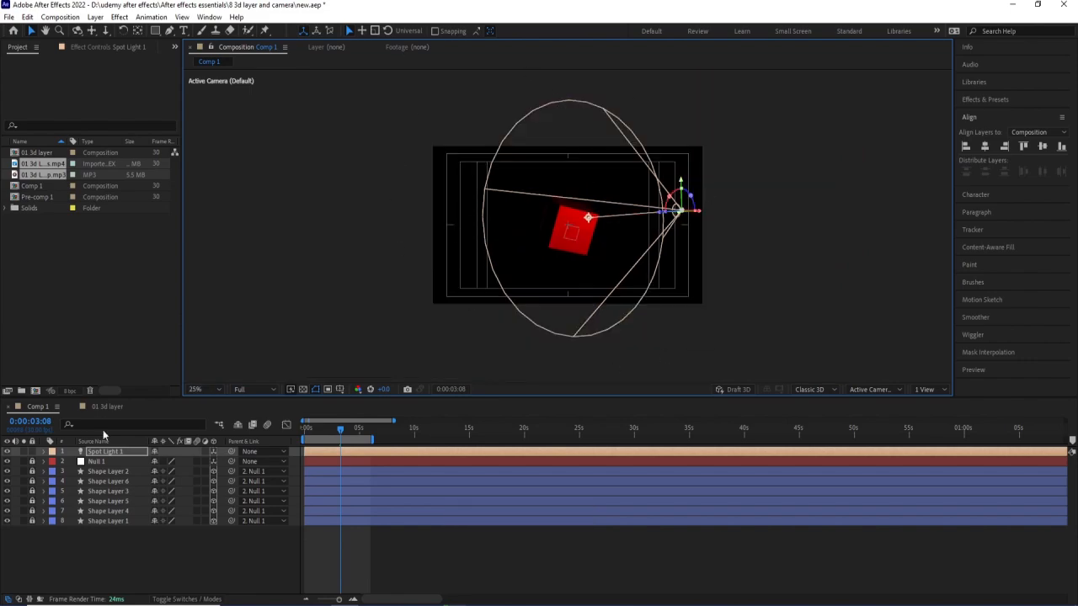
Set the spot light's cone angle to 60° and its cone feather to 54%.
double_click(112, 452)
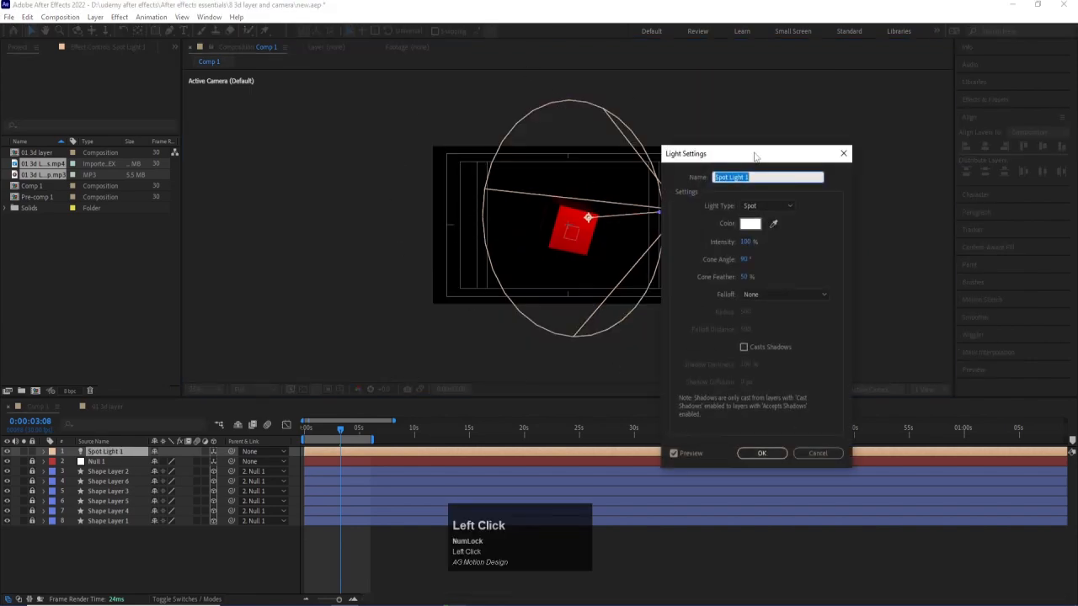
left_click_drag(805, 270, 750, 261)
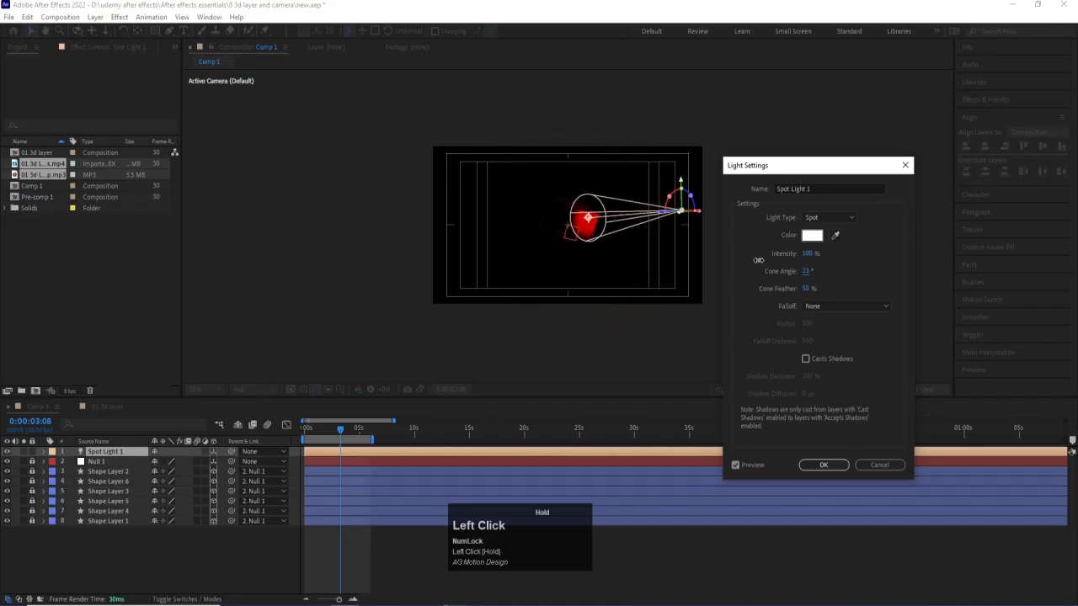
left_click_drag(804, 290, 789, 419)
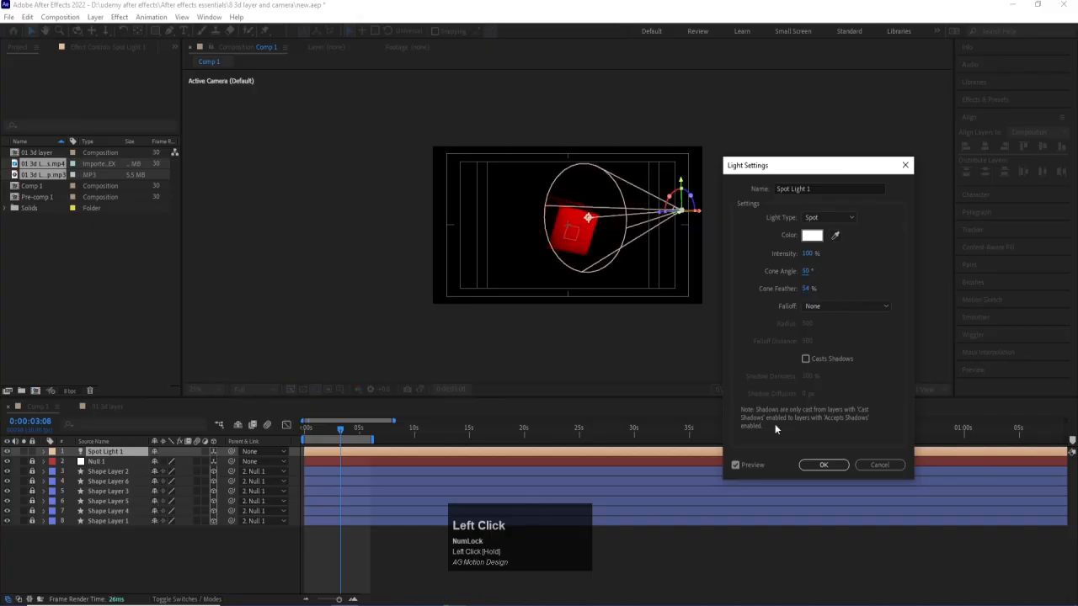
left_click(821, 466)
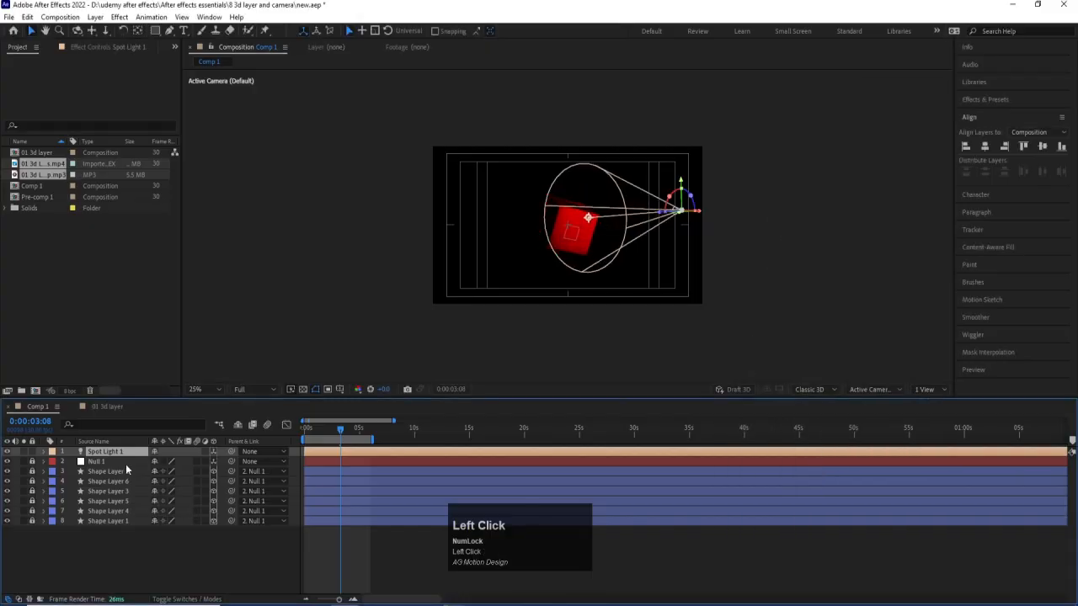
Delete the spot light and create an ambient light with an intensity of 100%.
key("Delete")
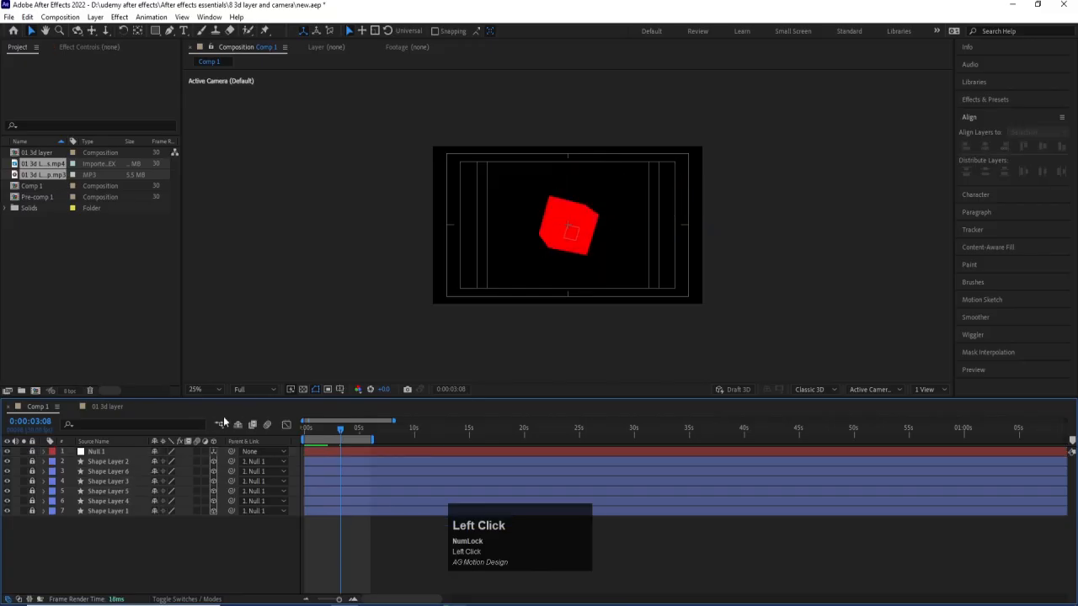
right_click(225, 425)
mouse_move(225, 427)
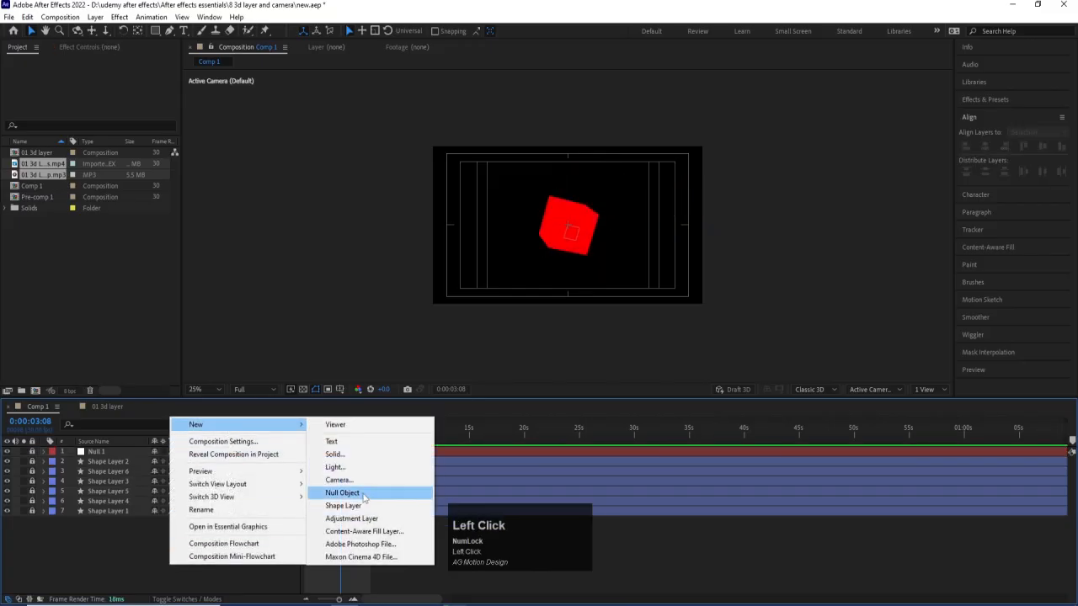
left_click(358, 465)
left_click(827, 217)
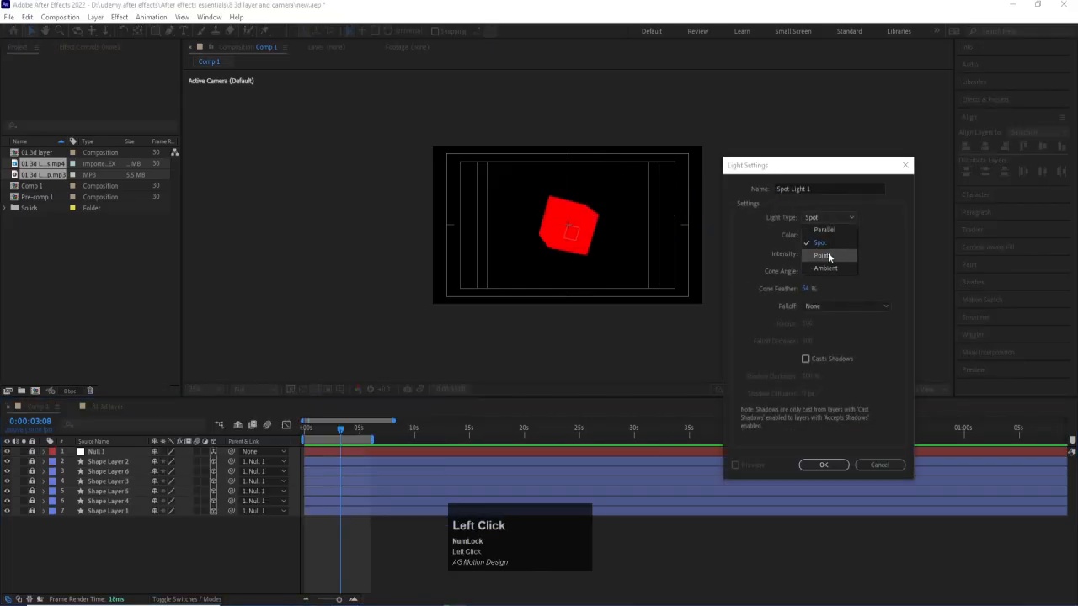
left_click(821, 257)
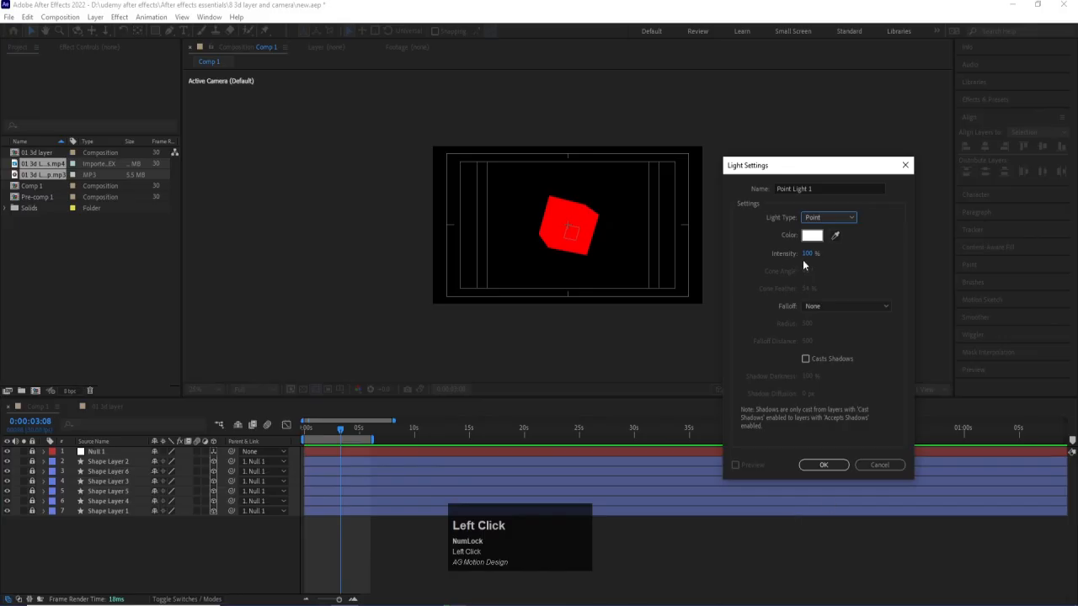
left_click(821, 214)
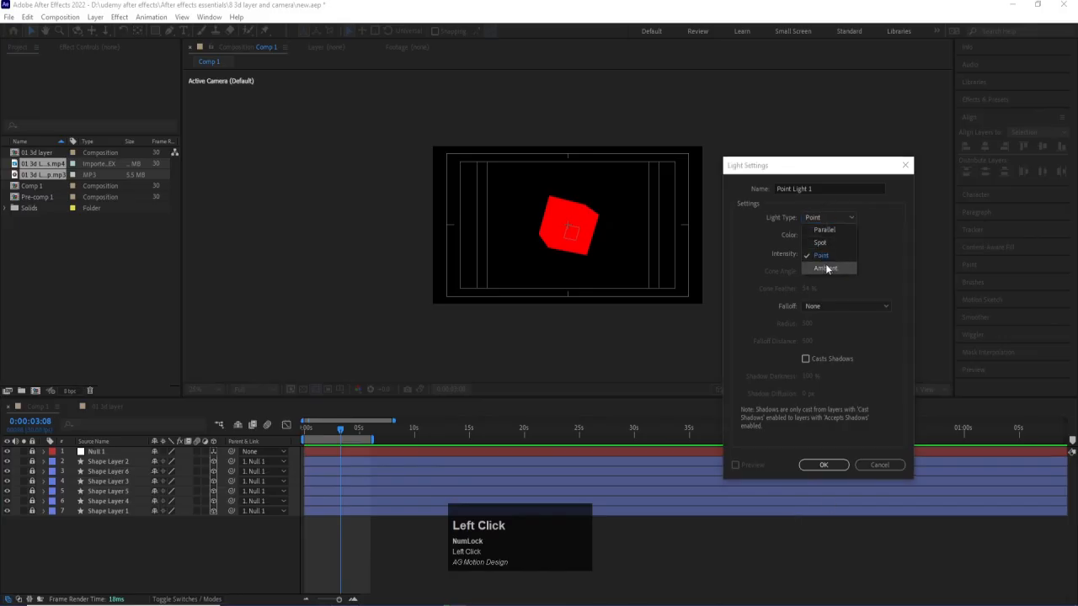
left_click(826, 269)
left_click(833, 464)
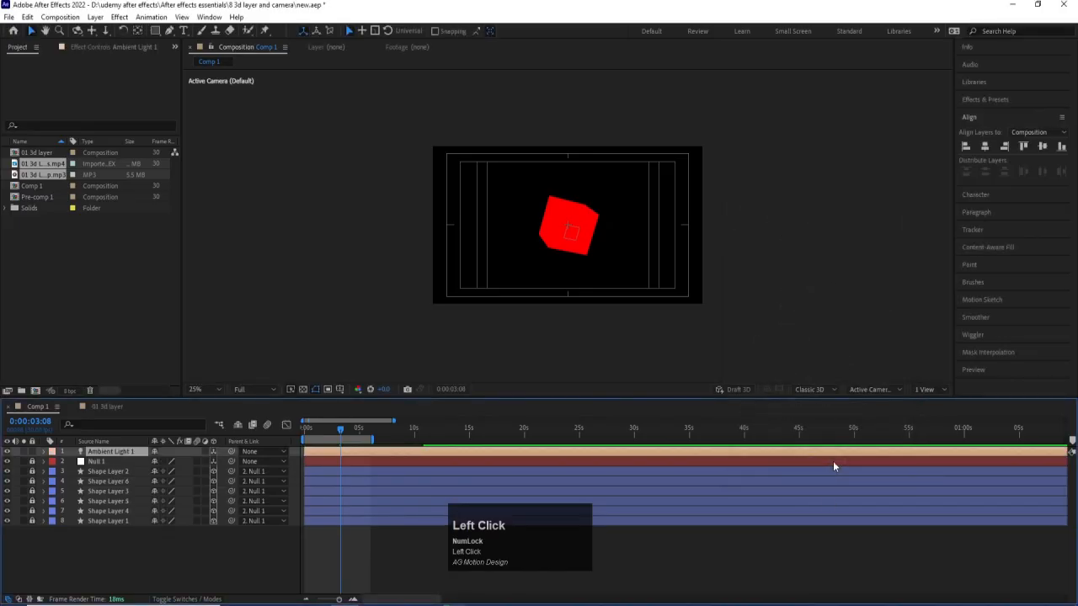
Try ambient light intensities of 47%, 77% and slightly above 100% in its light settings.
double_click(117, 453)
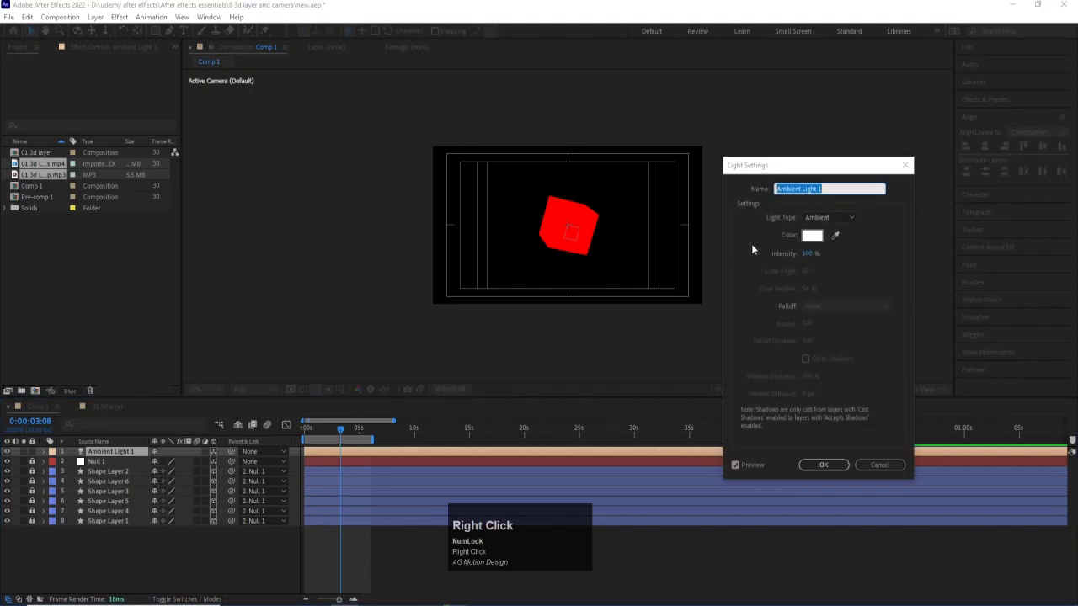
left_click_drag(813, 254, 782, 253)
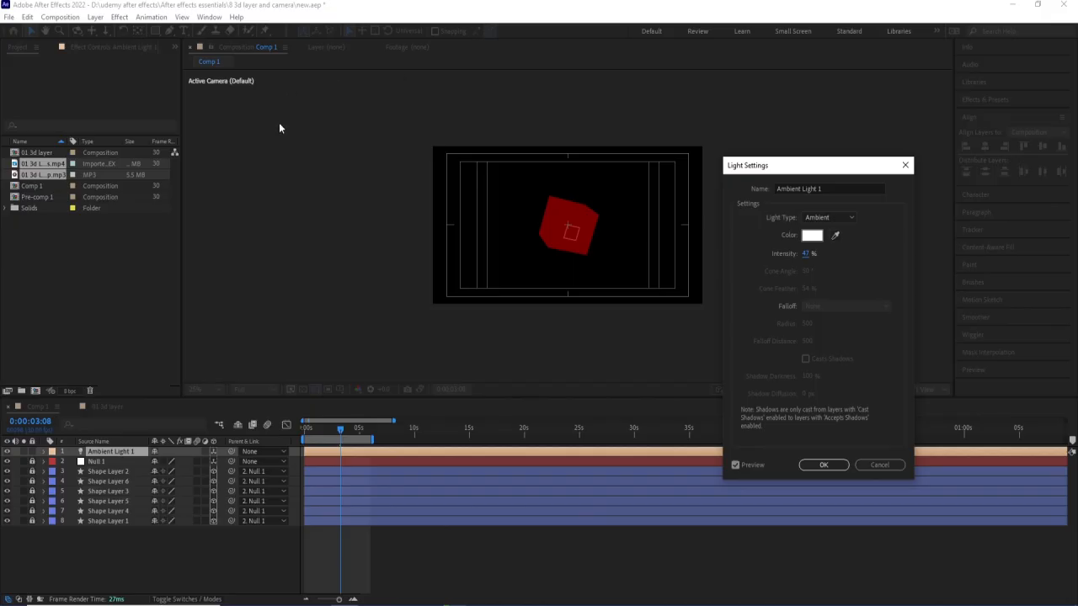
mouse_move(807, 254)
left_mouse_down()
mouse_move(785, 250)
mouse_move(817, 249)
left_mouse_up()
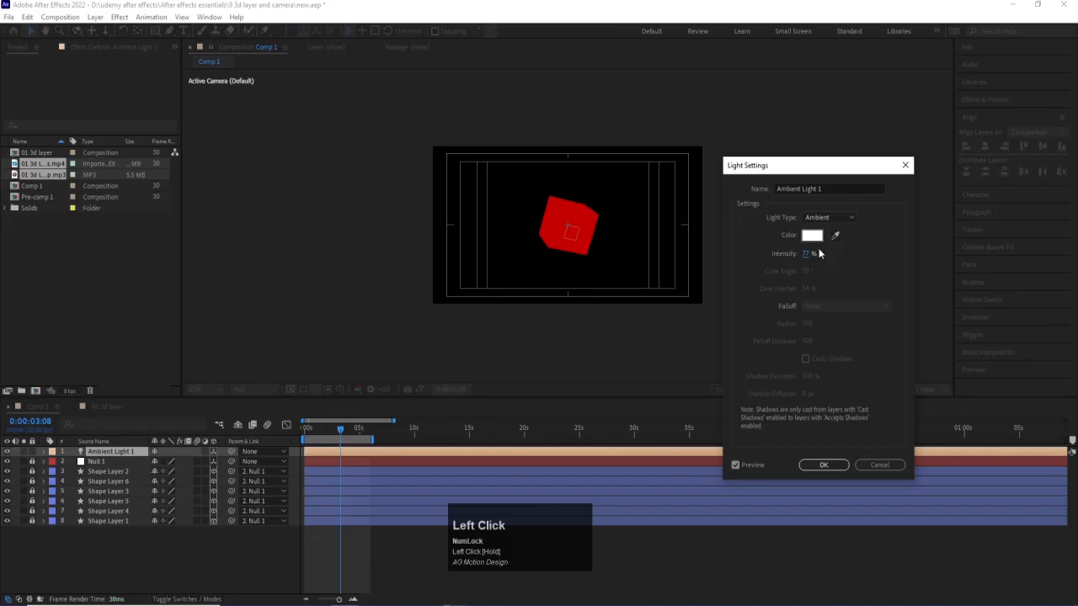
mouse_move(816, 253)
left_mouse_down()
mouse_move(852, 256)
mouse_move(832, 257)
left_mouse_up()
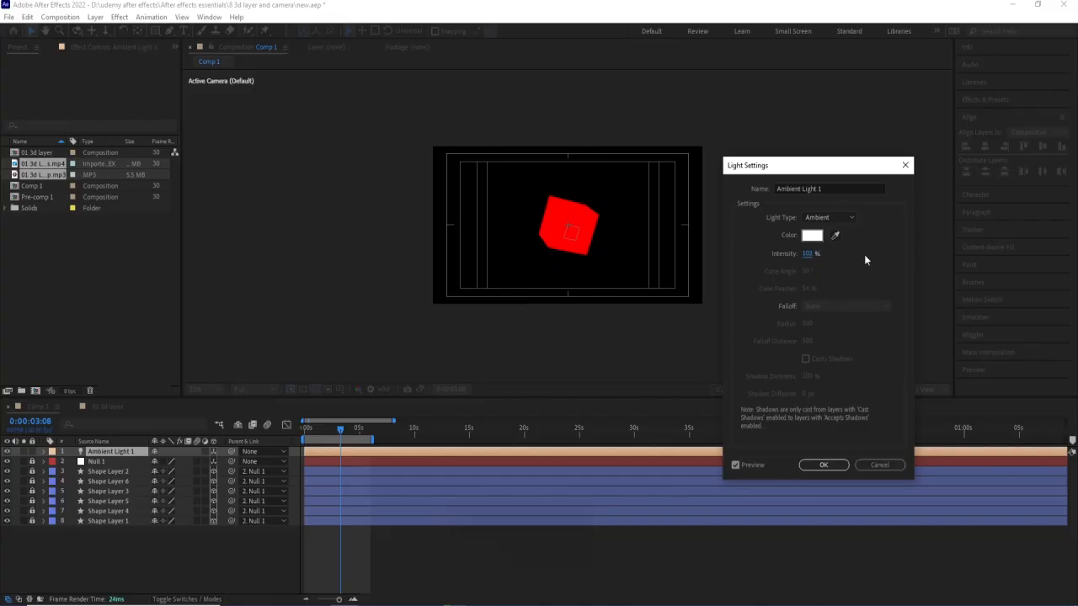
Try the blue color 0A21FF for the ambient light, and discard all changes to its settings.
left_click(817, 237)
left_click(217, 176)
left_click(239, 218)
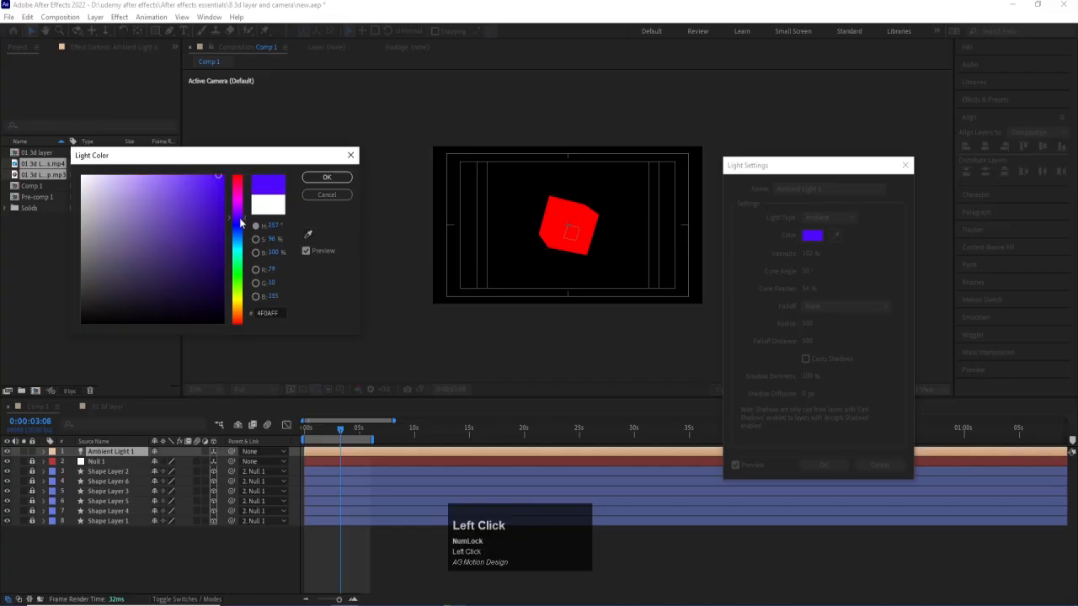
mouse_move(240, 220)
left_mouse_down()
mouse_move(240, 199)
mouse_move(240, 229)
left_mouse_up()
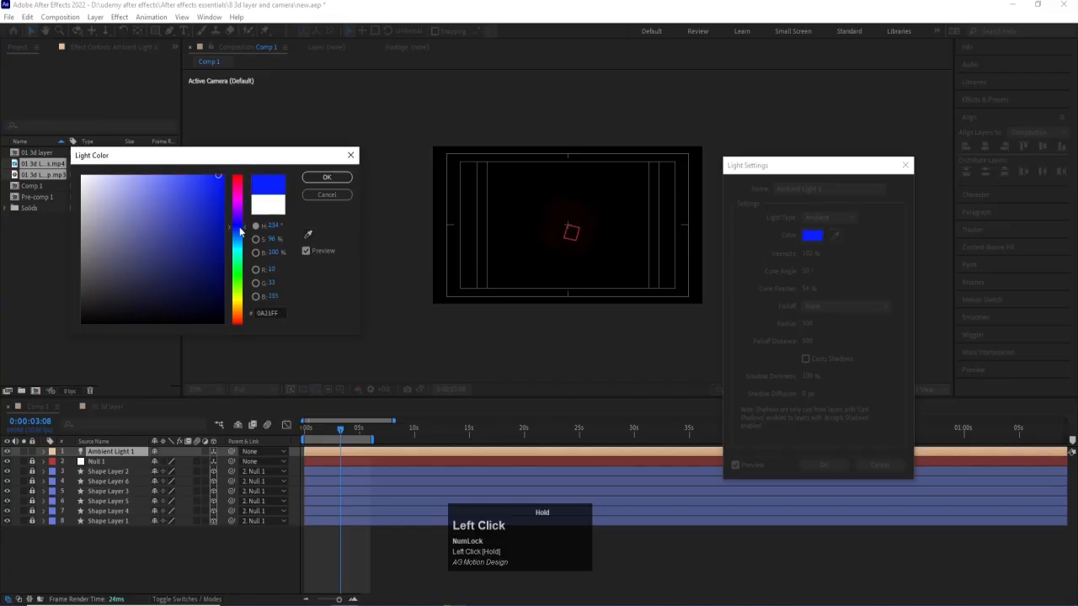
left_click(318, 195)
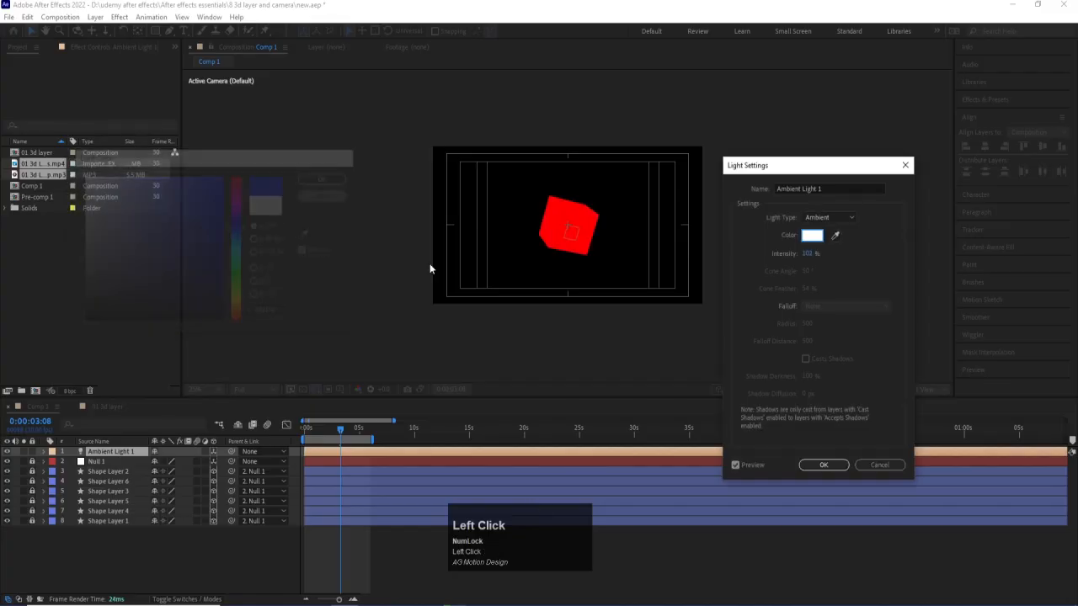
left_click(878, 465)
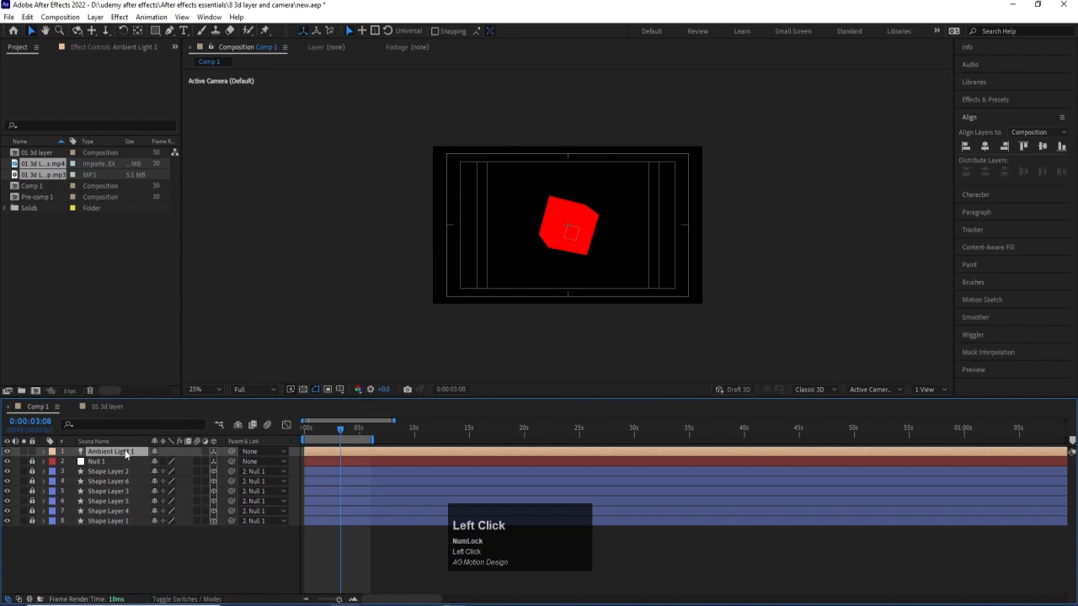
Delete the ambient light and unlock Null 1 and all the shape layers, with the composition view fitted up to 100%.
key("Delete")
left_click(201, 389)
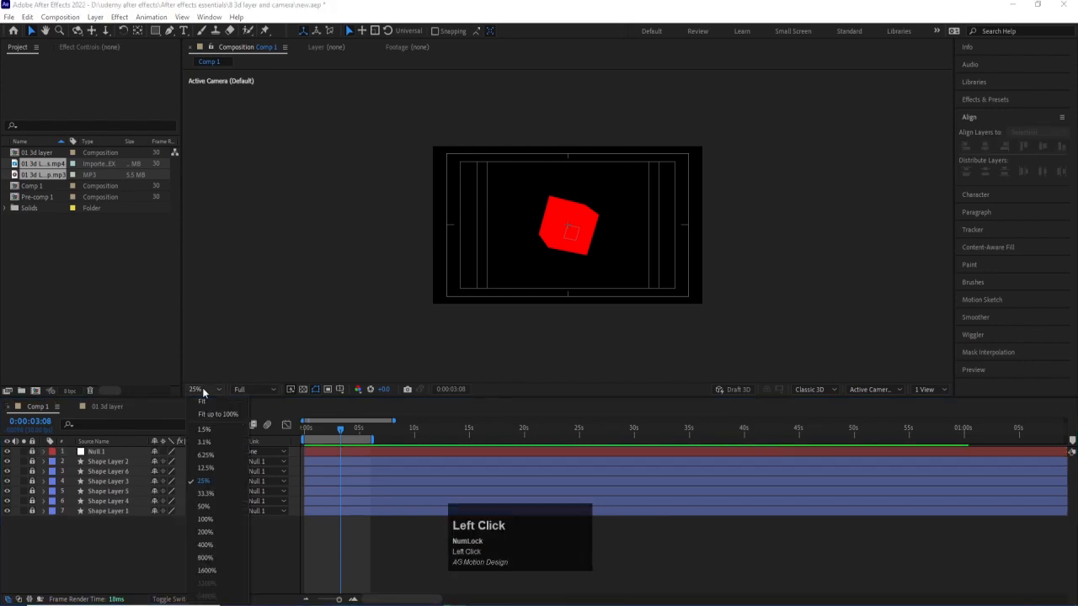
left_click(215, 413)
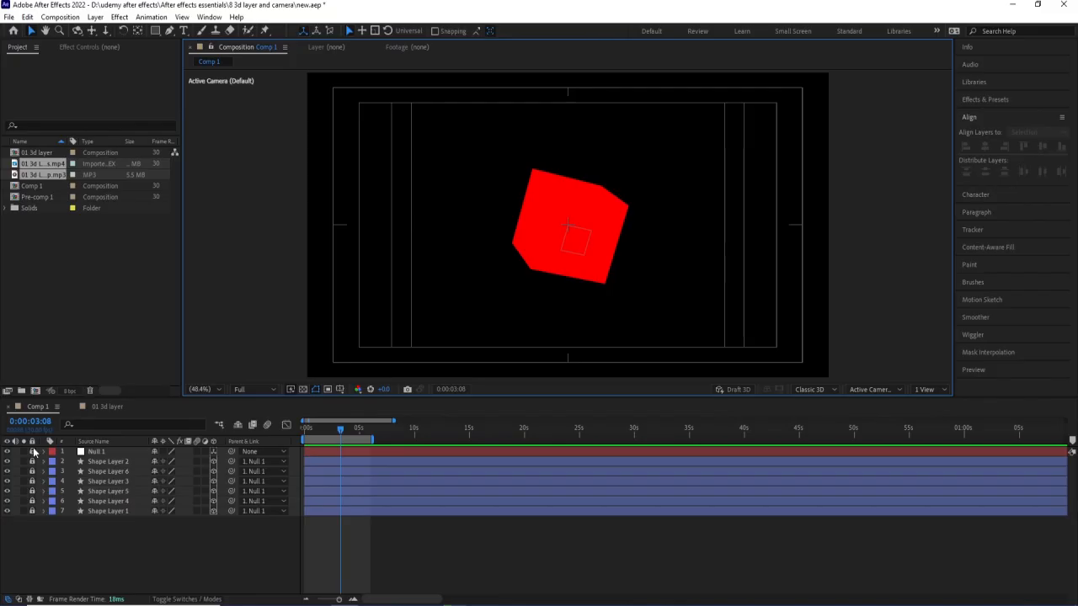
left_click_drag(33, 452, 36, 533)
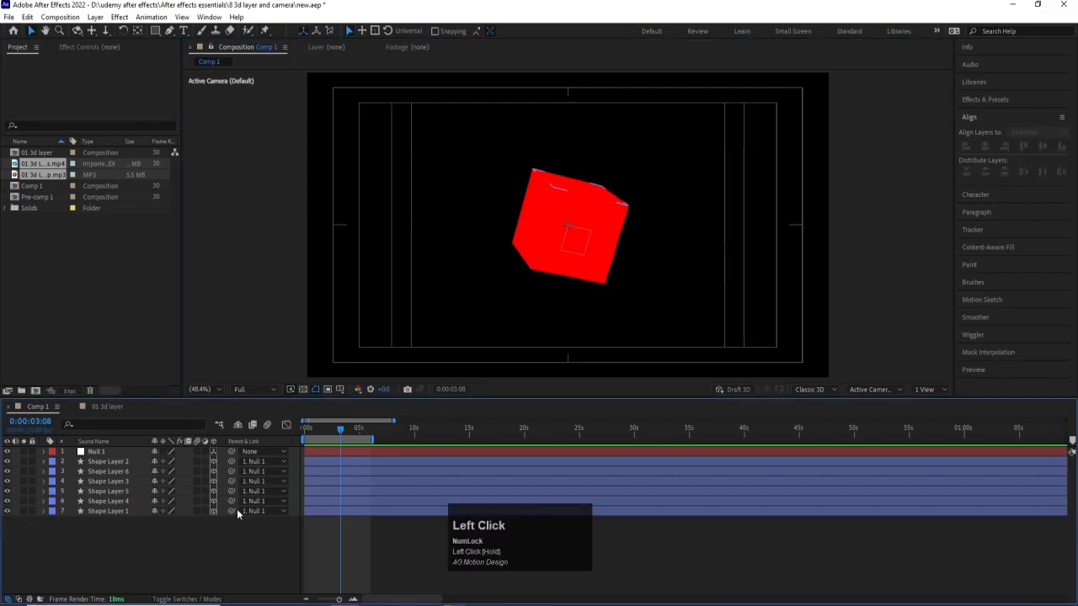
Reveal the keyframed rotation properties of Null 1 and extend the end of the work area to about 25 seconds.
left_click(126, 451)
key("u")
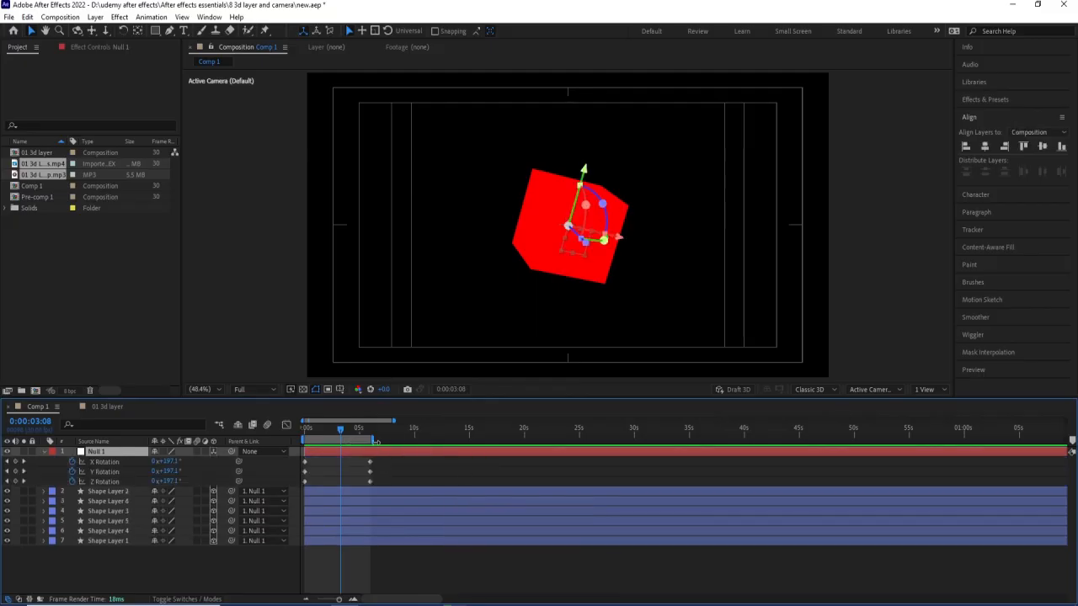
left_click_drag(371, 441, 577, 440)
Add the expression loopOut() to the Z Rotation of Null 1.
left_click(70, 480, "alt")
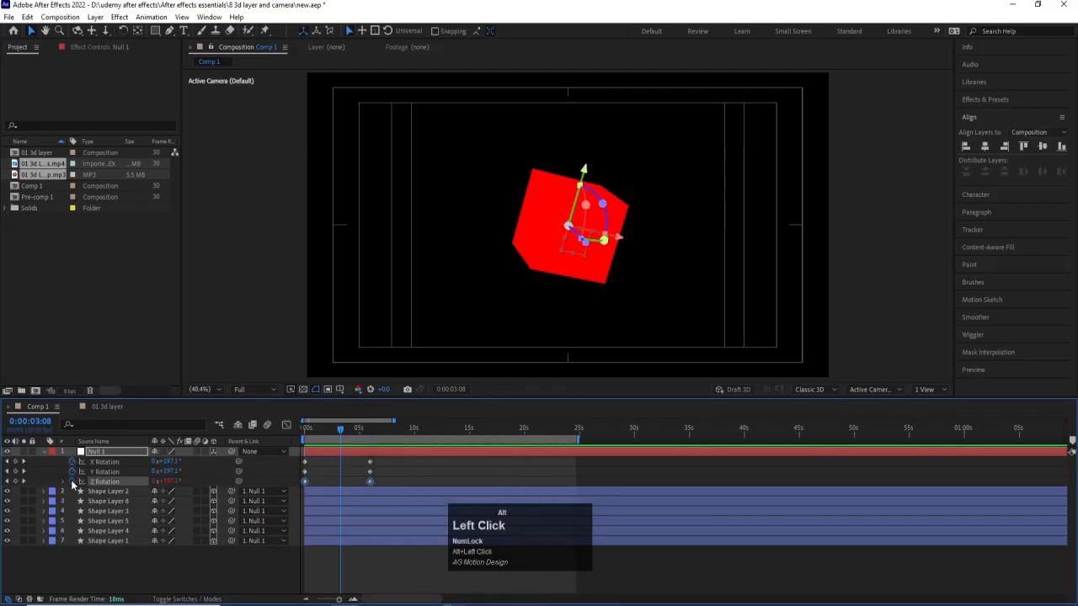
type("loo")
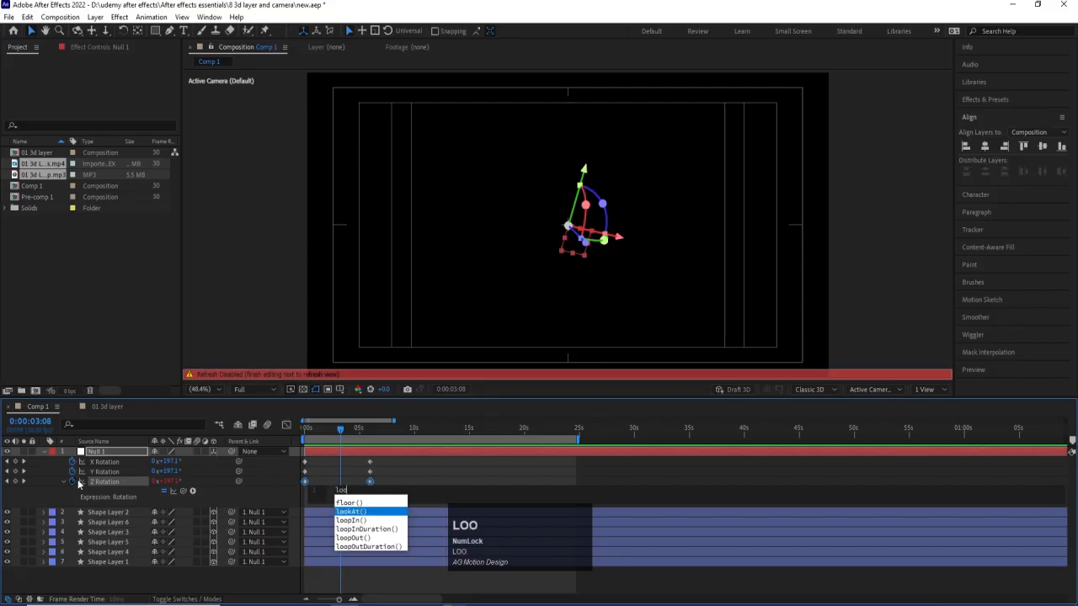
key("Down")
key("Down")
key("Down")
key("Return")
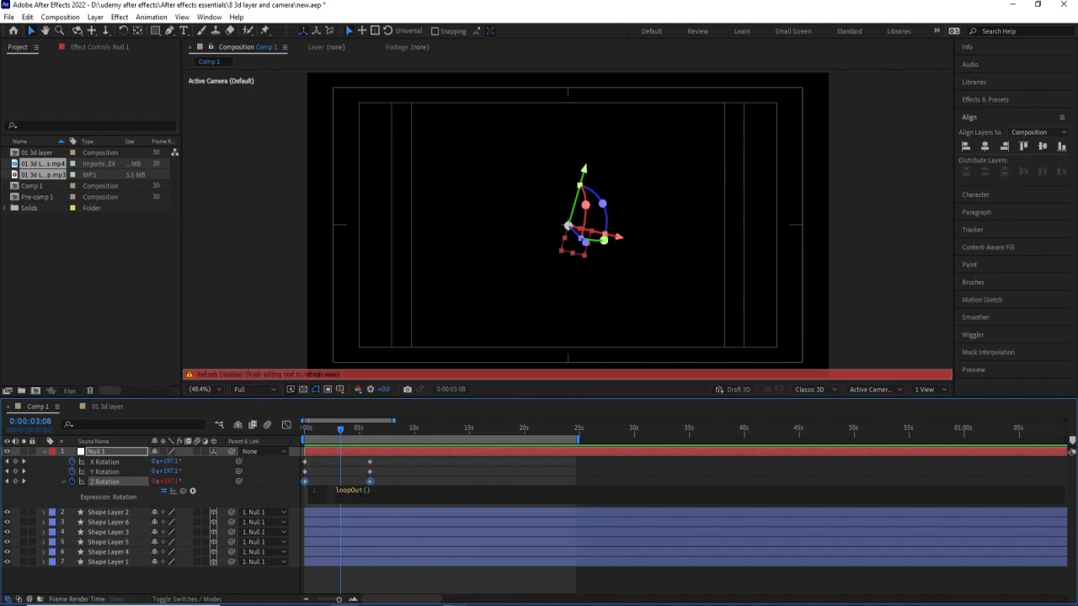
Copy the loopOut() expression to the Y Rotation and X Rotation of Null 1.
left_click_drag(371, 490, 336, 490)
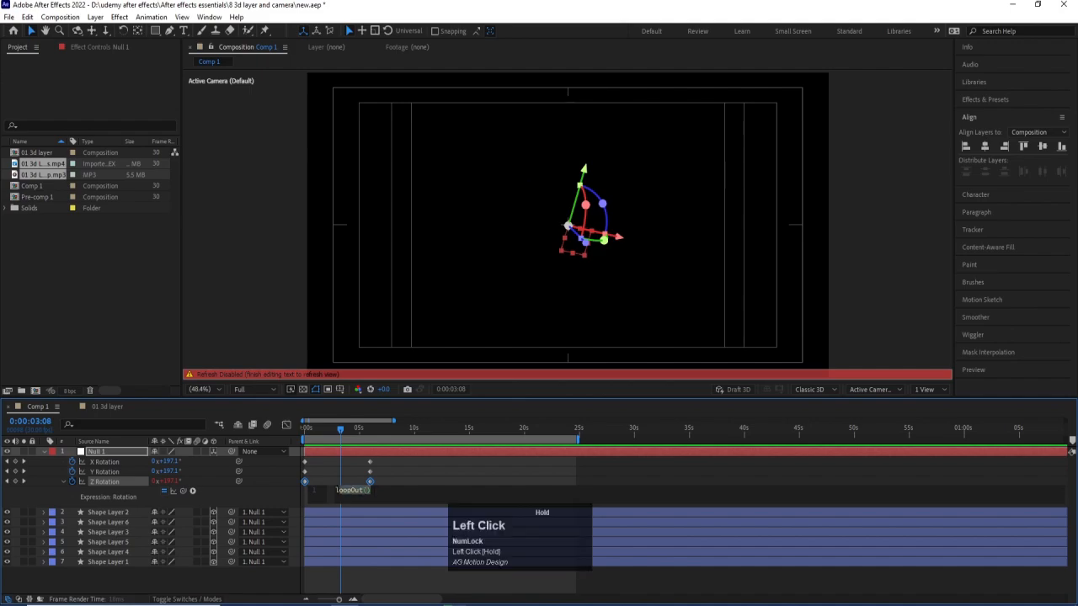
key("ctrl+c")
left_click(330, 468)
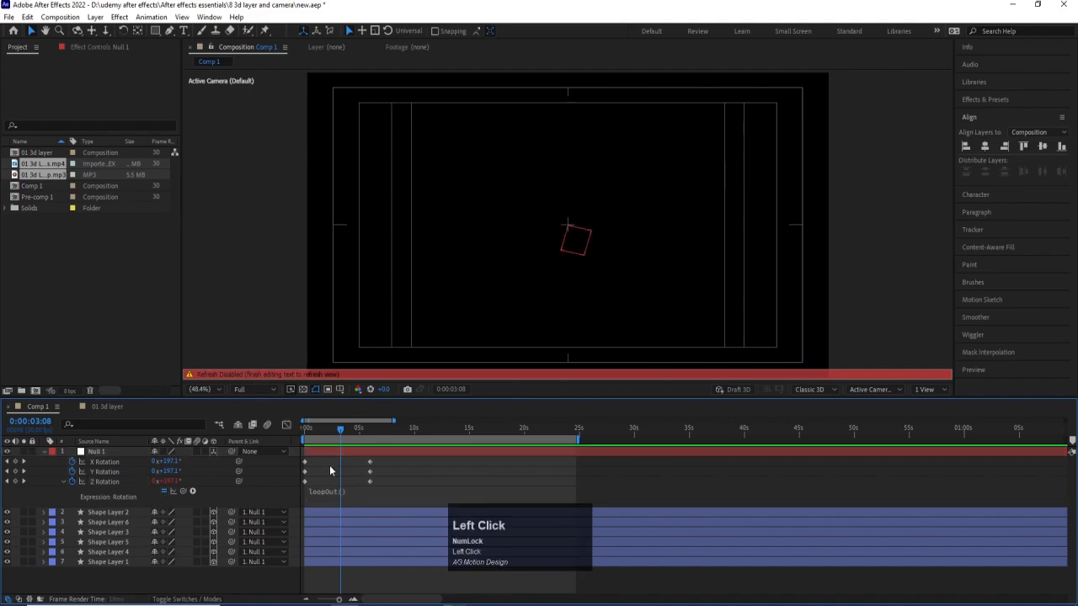
left_click(71, 472, "alt")
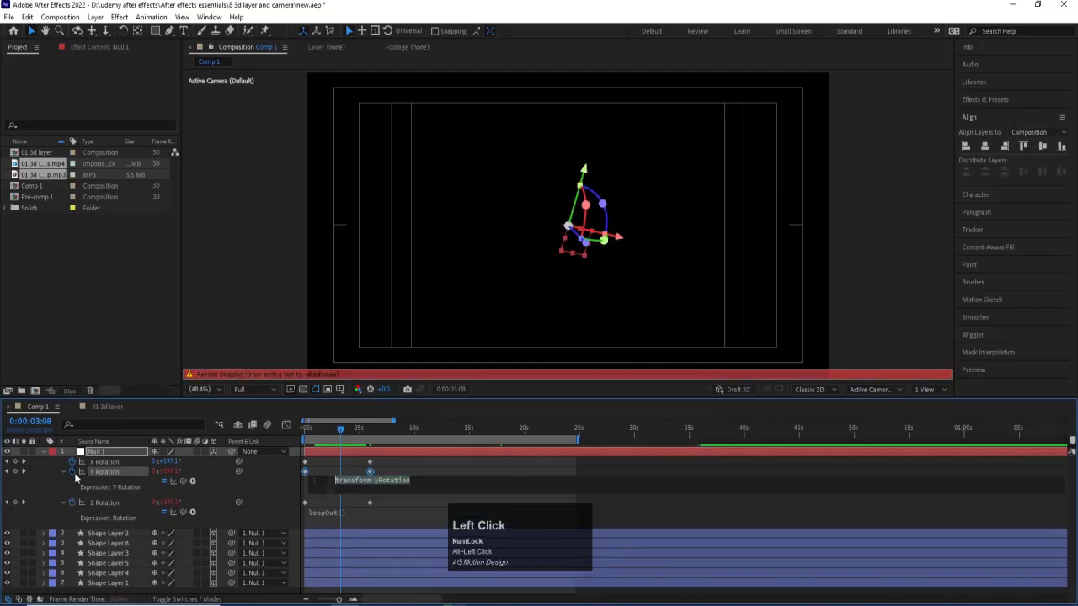
key("ctrl+v")
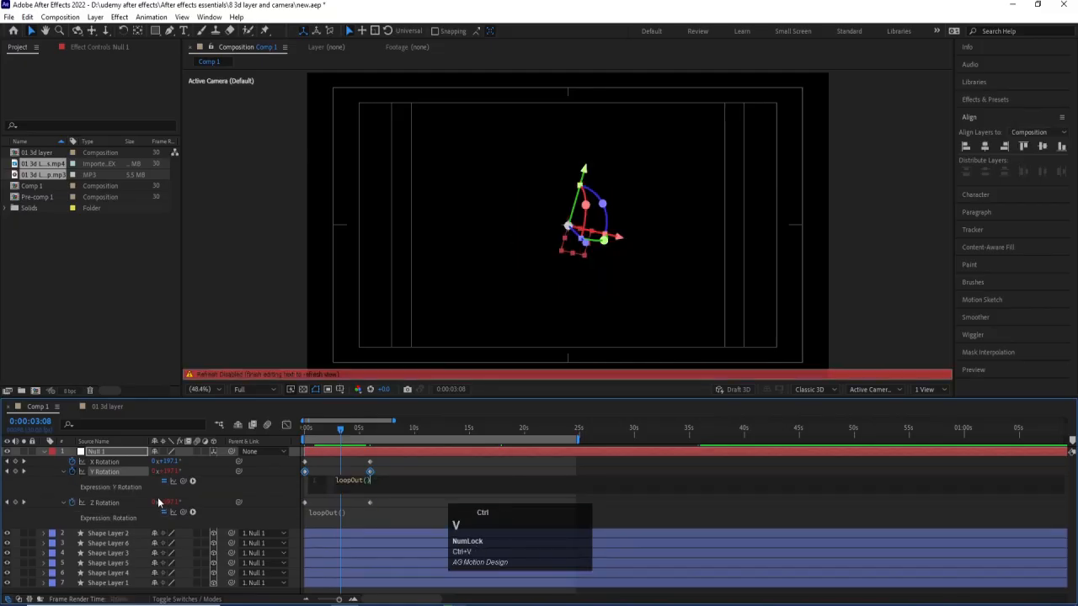
left_click(72, 462, "alt")
key("ctrl+v")
left_click(320, 461)
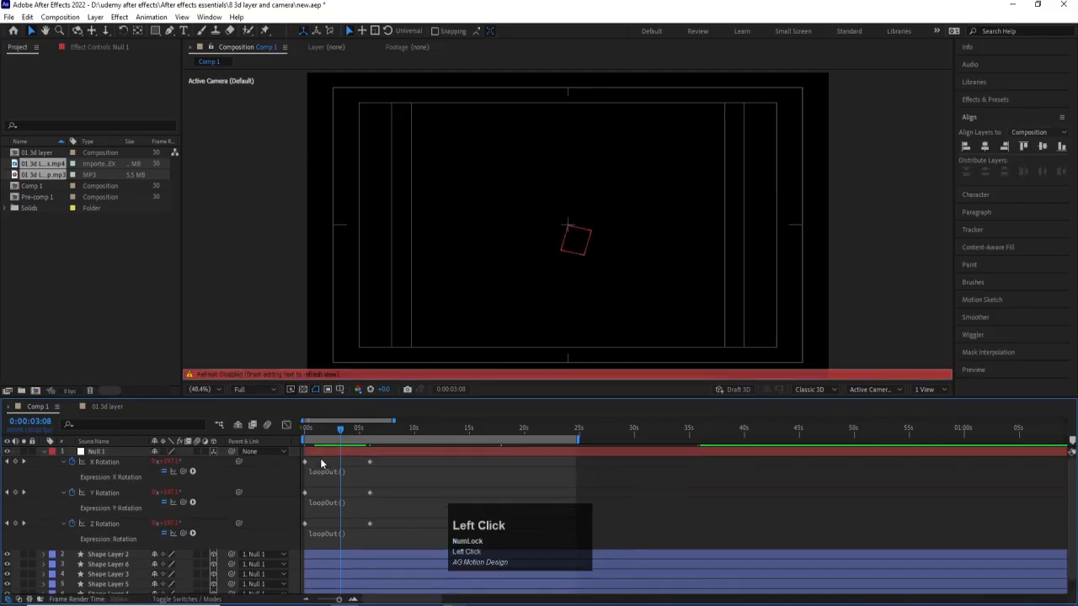
Preview the cube's looping rotation, and collapse the properties of Null 1.
key("space")
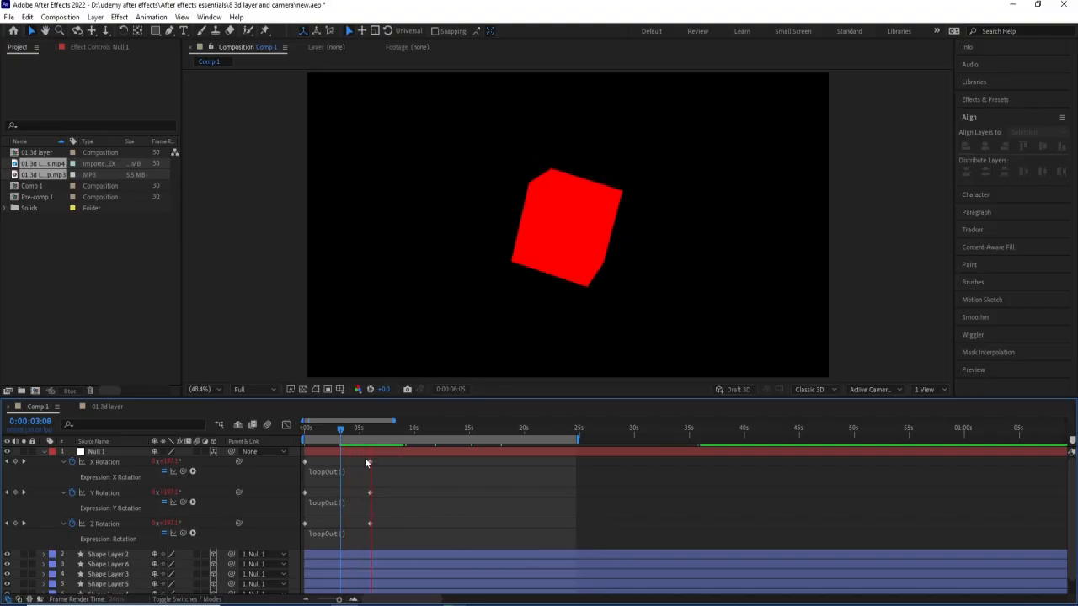
key("space")
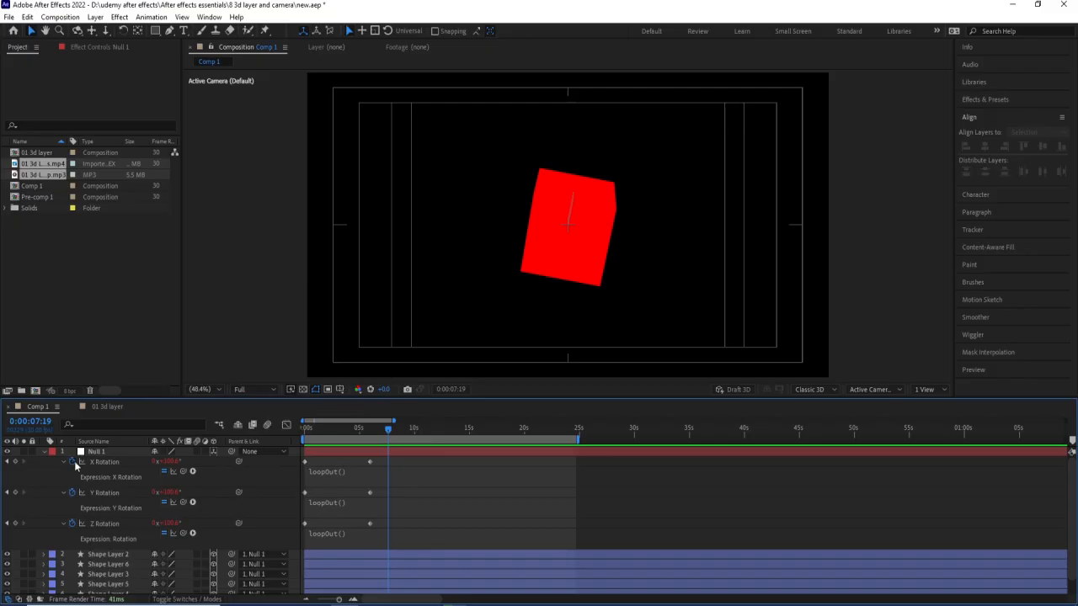
left_click(325, 468)
key("u")
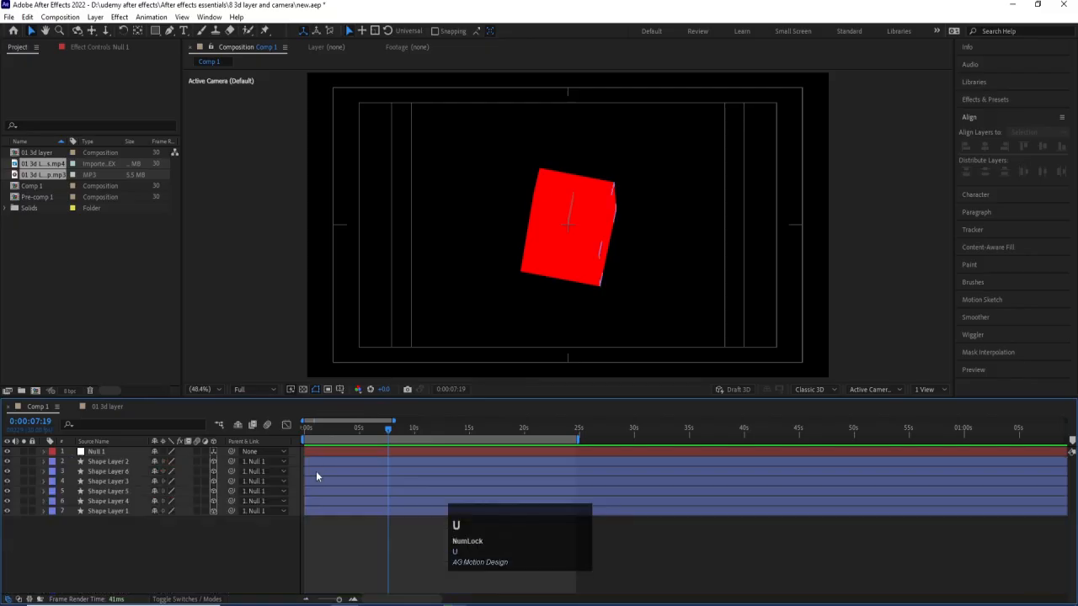
Pre-compose Null 1 and all the shape layers into a new composition named Box.
left_click_drag(130, 559, 72, 452)
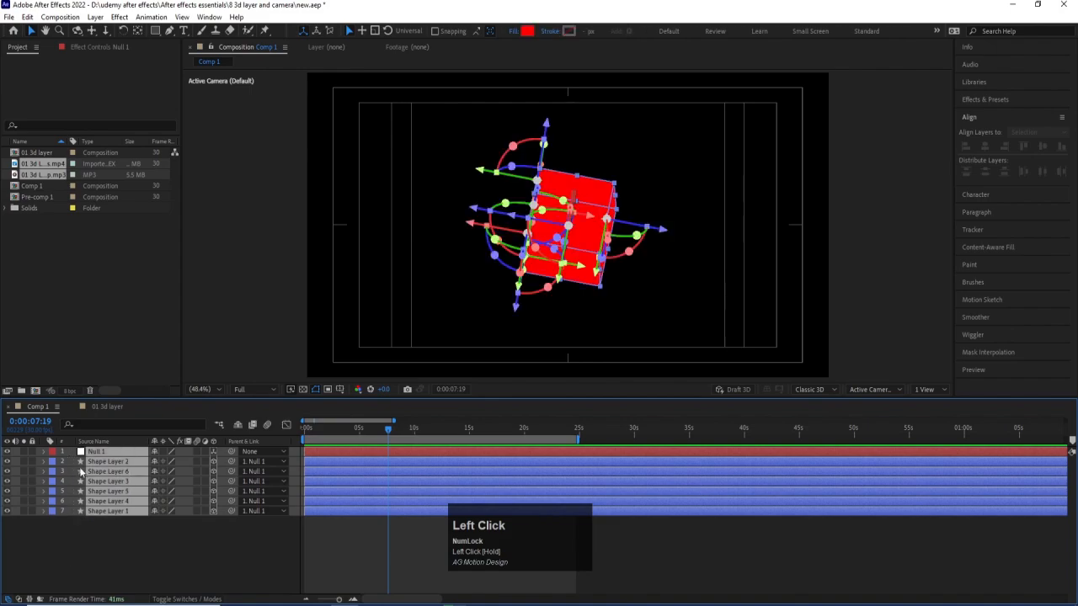
key("ctrl+shift+c")
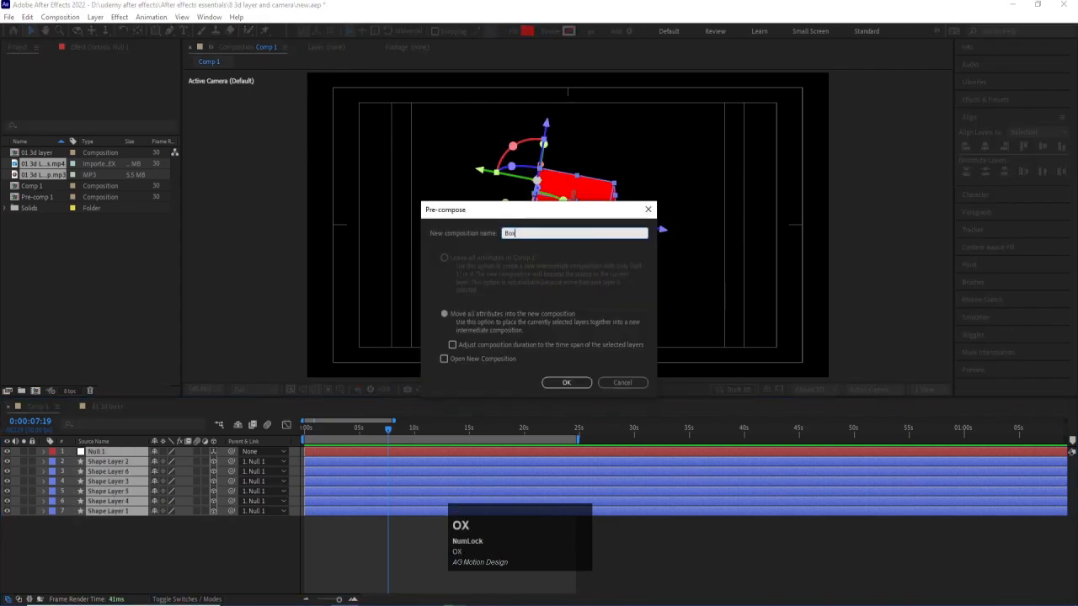
key("Return")
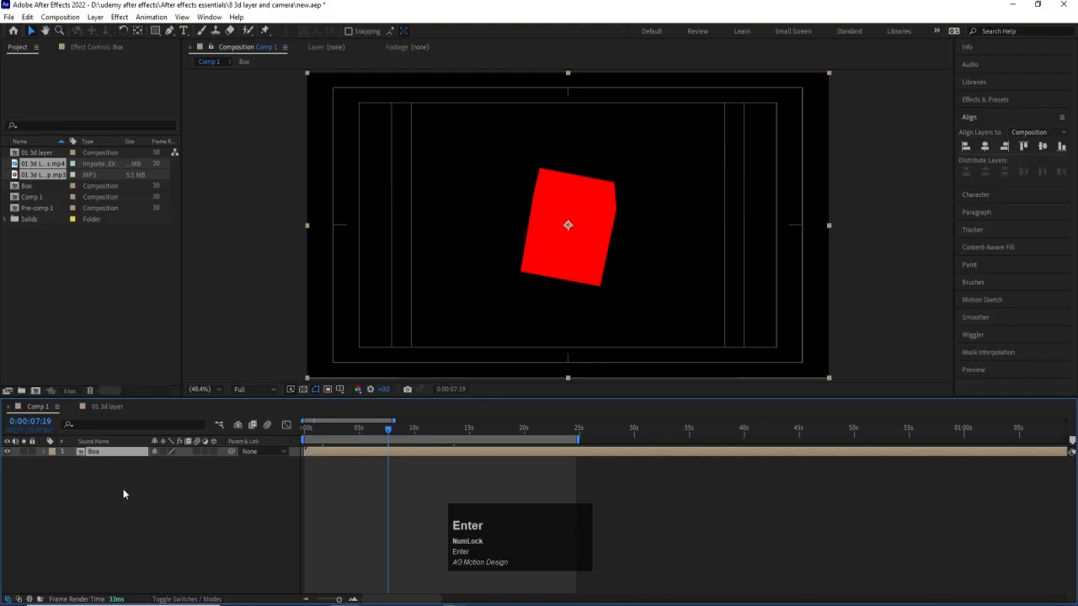
Return to the first frame and enable Collapse Transformations and 3D for the Box layer.
left_click_drag(372, 428, 260, 428)
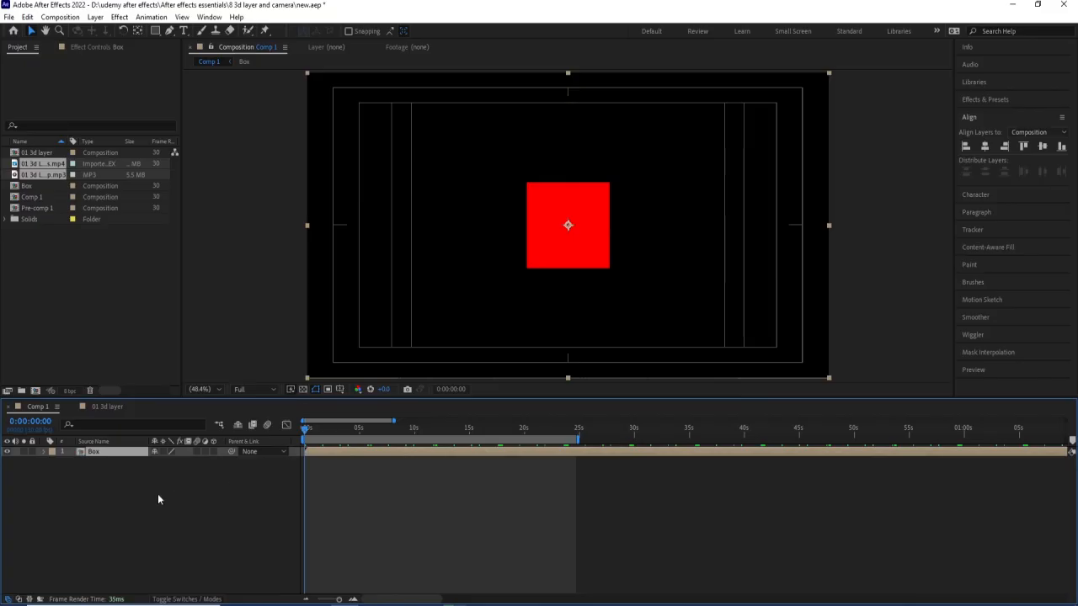
left_click(161, 454)
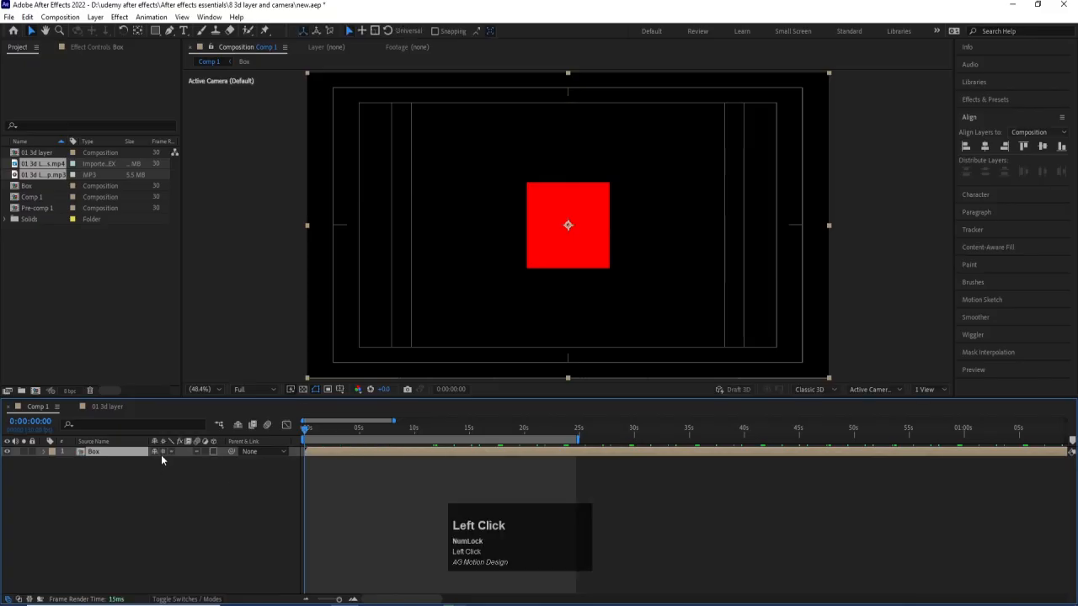
left_click(163, 477)
left_click(213, 452)
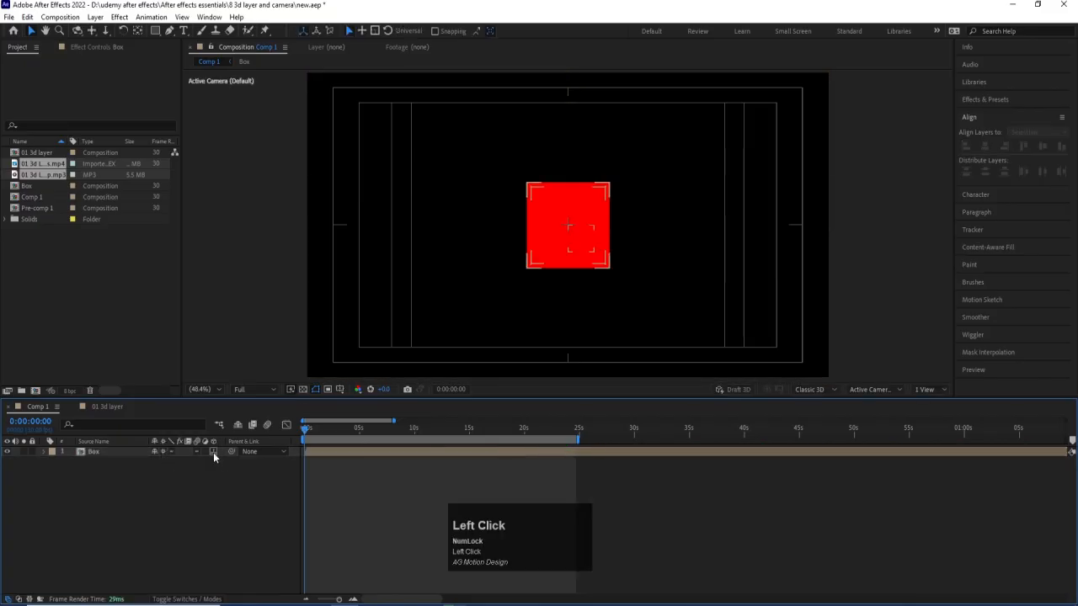
Try rotating the Box layer to 75° about its Y axis, undo the rotation, and preview the animation.
left_click(109, 450)
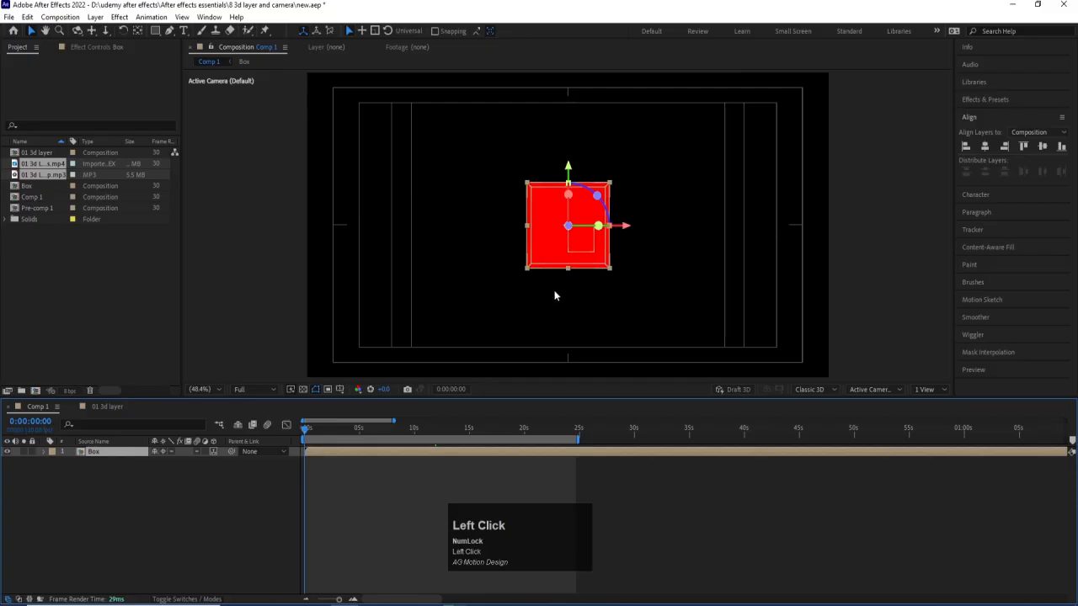
key("r")
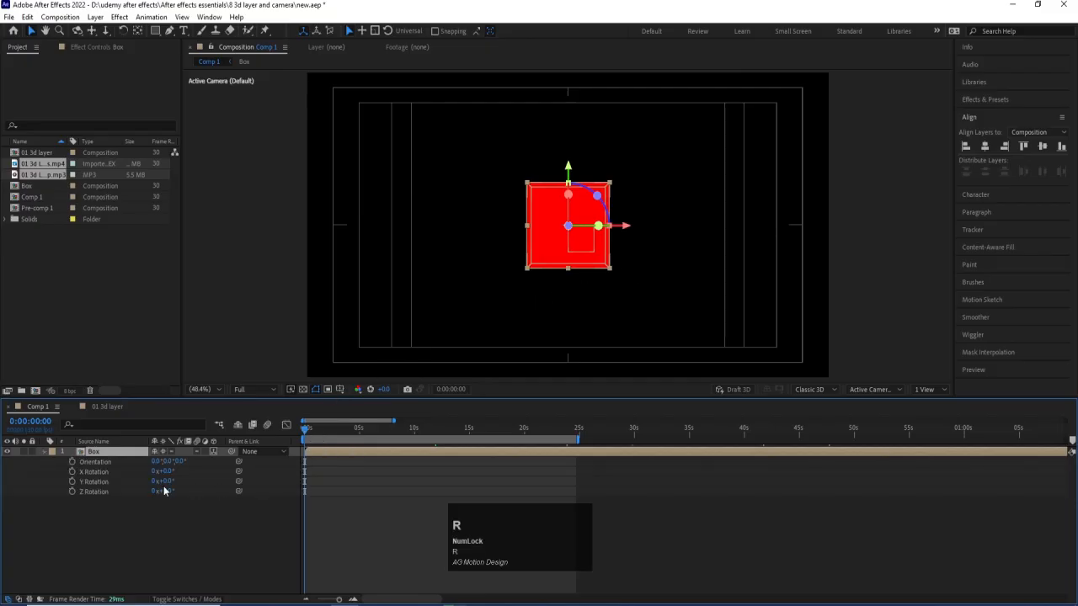
key("space")
left_click(169, 481)
left_click_drag(169, 481, 207, 483)
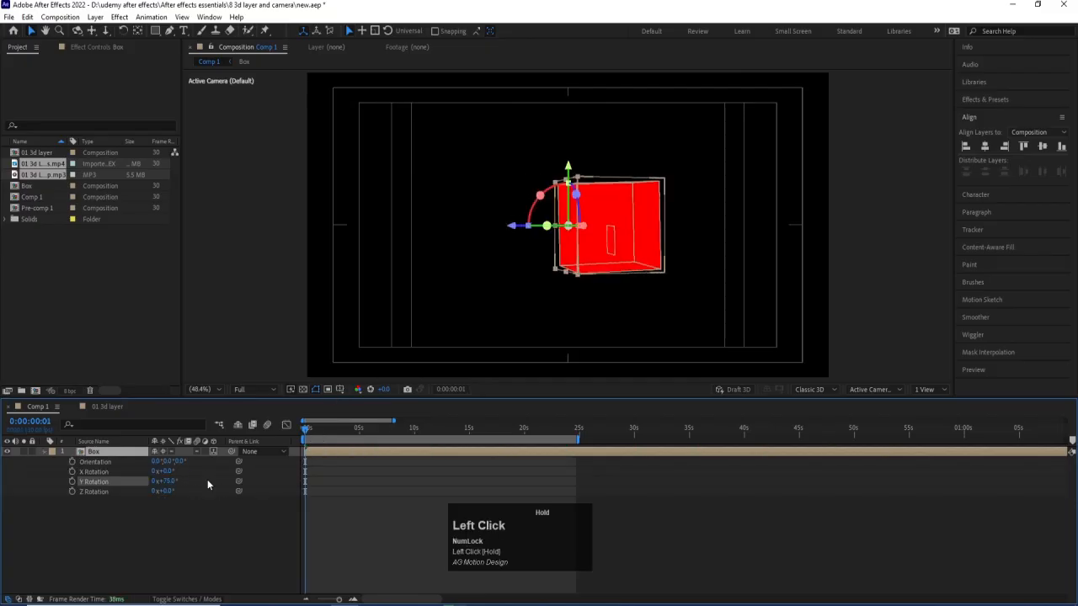
key("ctrl+z")
key("space")
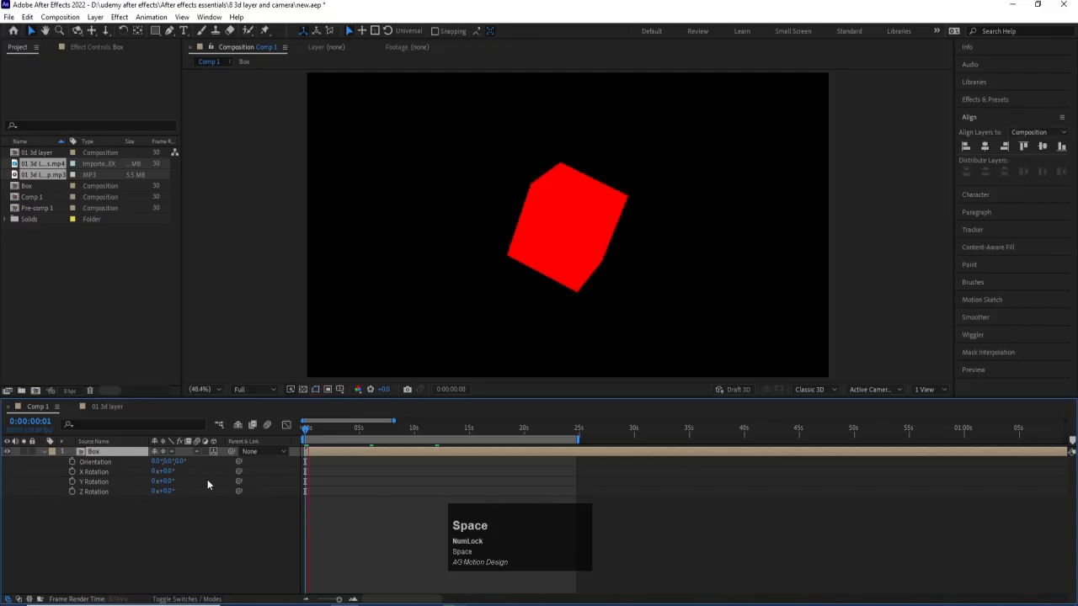
Look inside the Box composition, test a 54° Y Rotation in Comp 1 with Collapse Transformations off, then re-enable it and reset Y Rotation to 0.
double_click(110, 452)
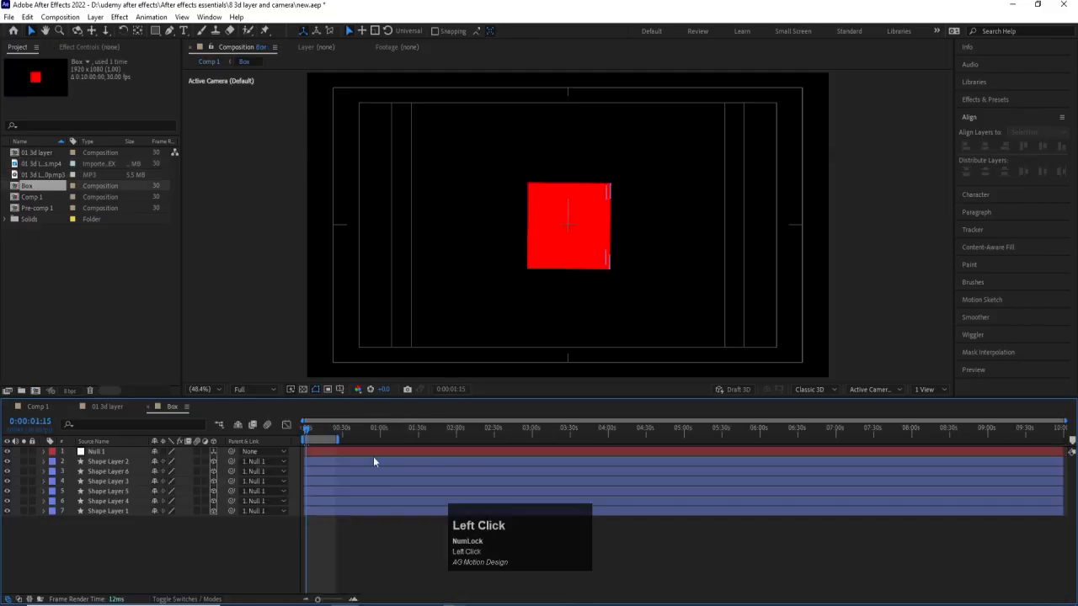
left_click(42, 405)
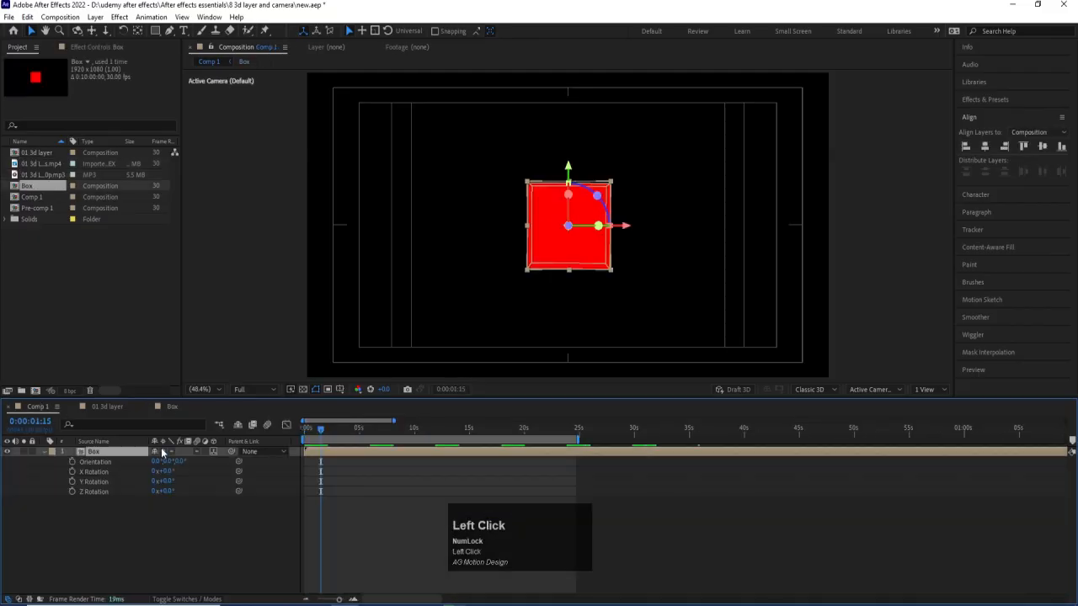
left_click(162, 452)
left_click_drag(165, 482, 204, 487)
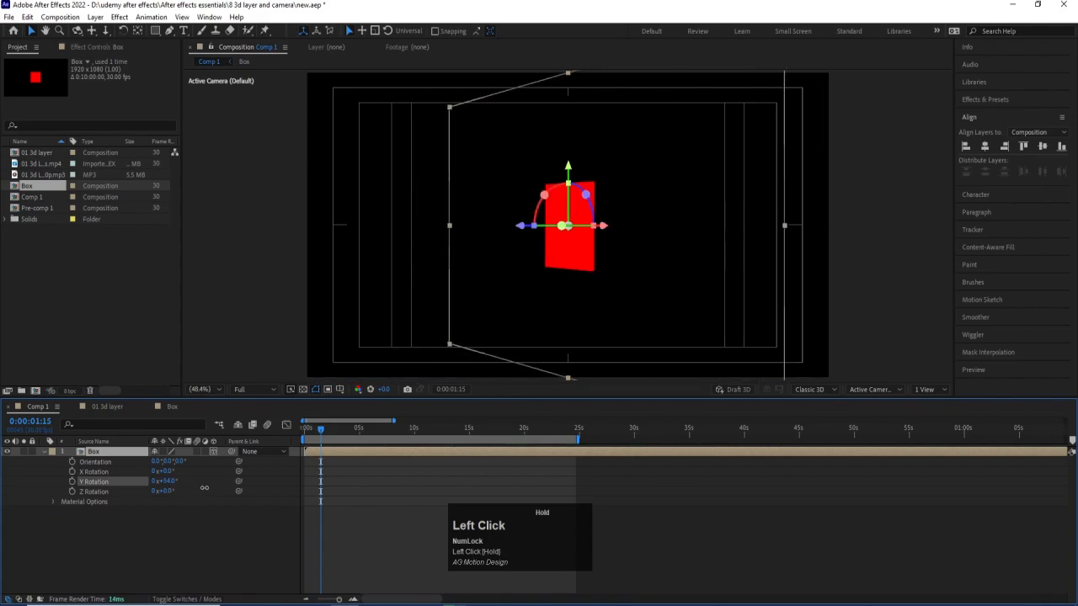
left_click(165, 453)
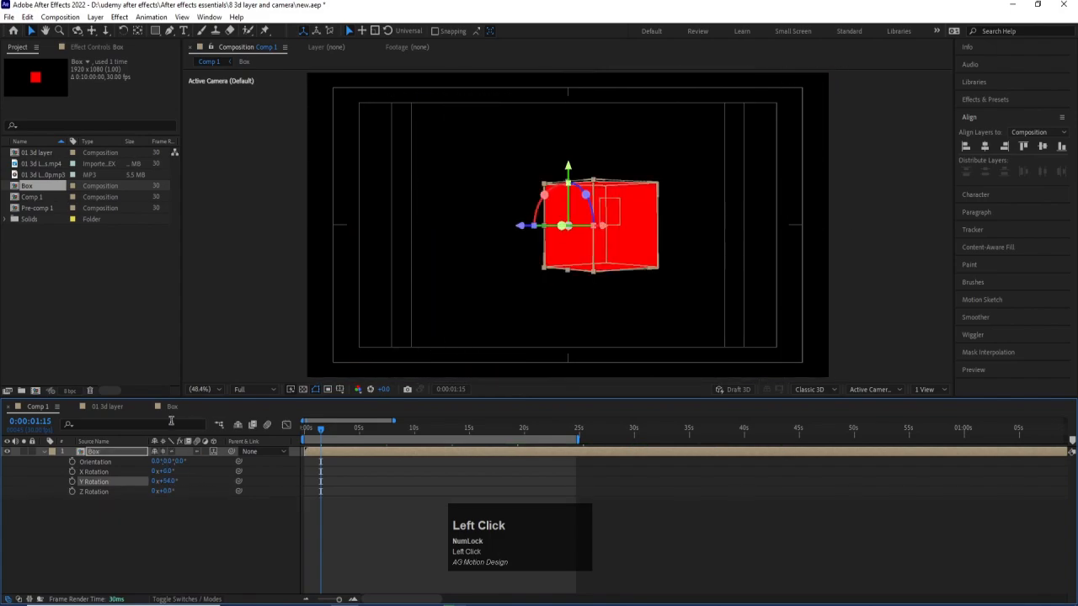
left_click(173, 480)
type("0")
key("Return")
left_click(166, 547)
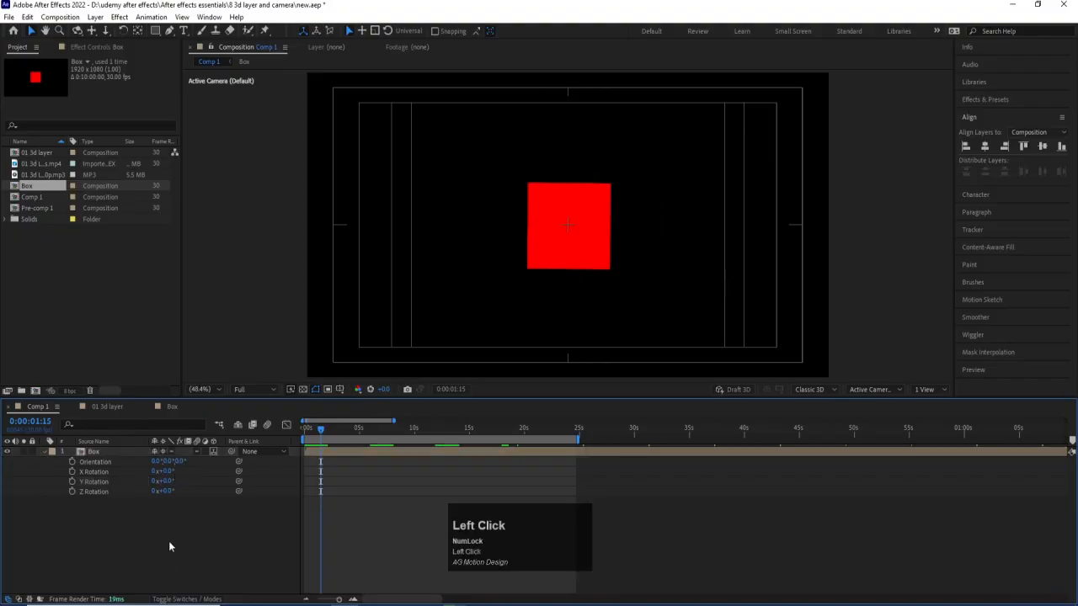
Collapse the Box layer's properties and show Comp 1 in 2 Views, with the second view set to Top.
left_click(61, 472)
left_click(47, 449)
left_click(90, 453)
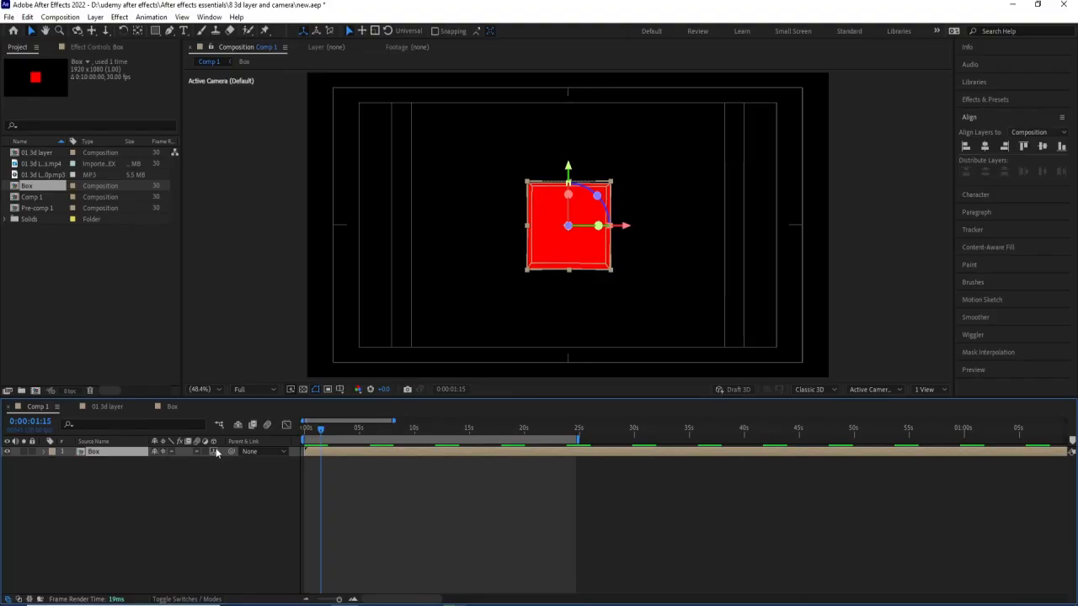
left_click(926, 389)
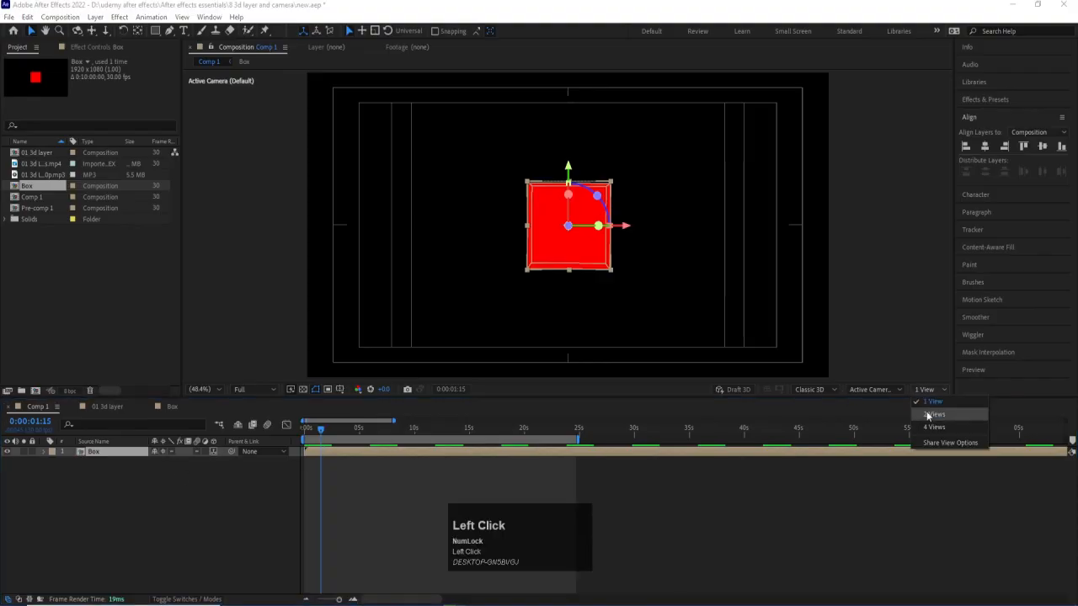
left_click(928, 415)
left_click(473, 275)
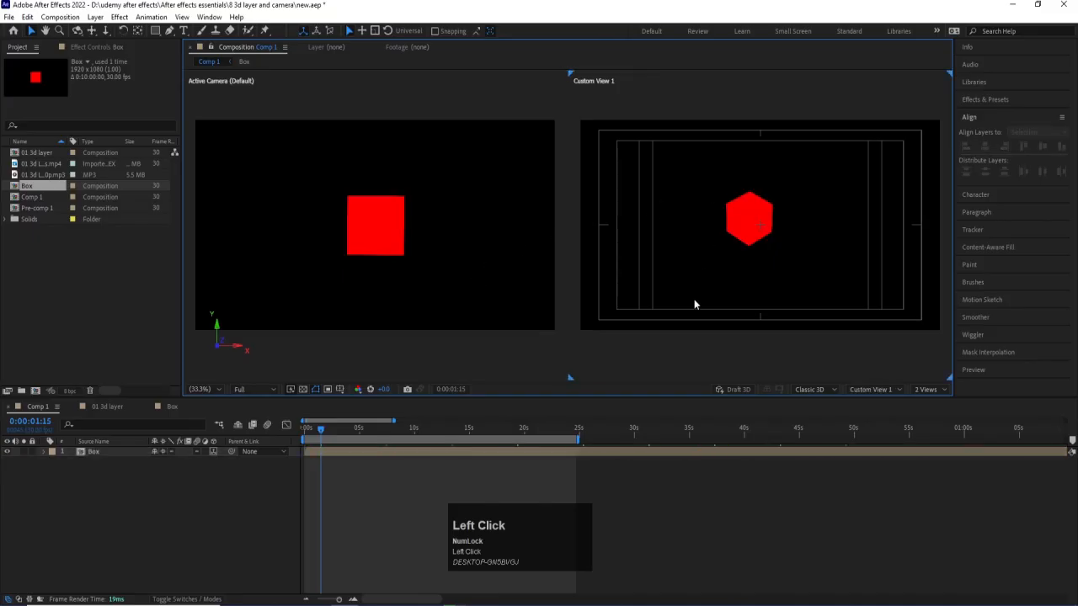
left_click(882, 390)
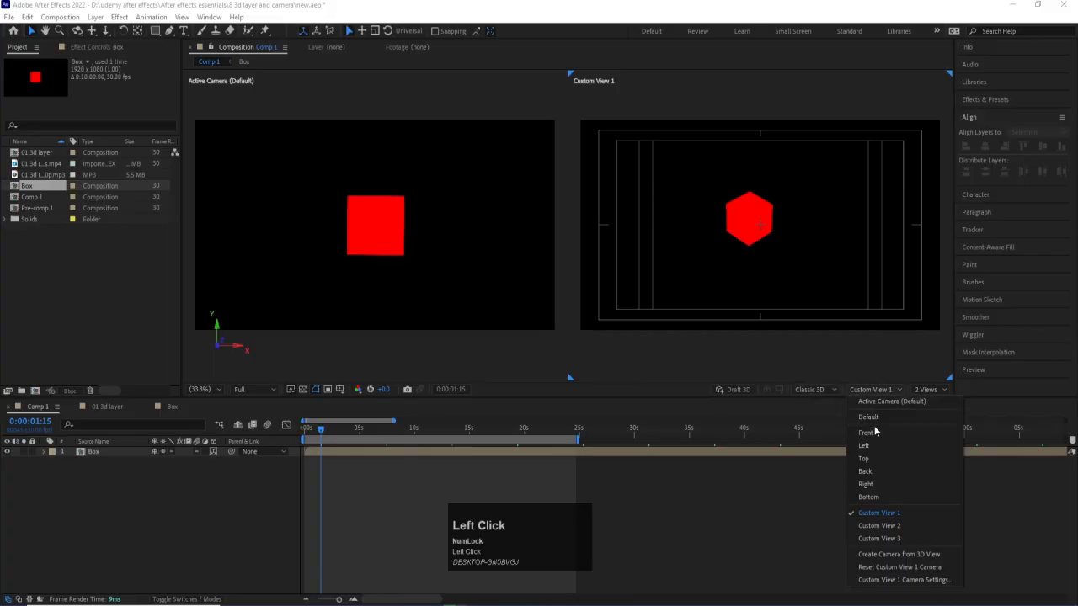
left_click(863, 458)
Pull the Box layer forward along Z, and place a duplicate of it farther back at the lower left of the frame.
left_click(747, 184)
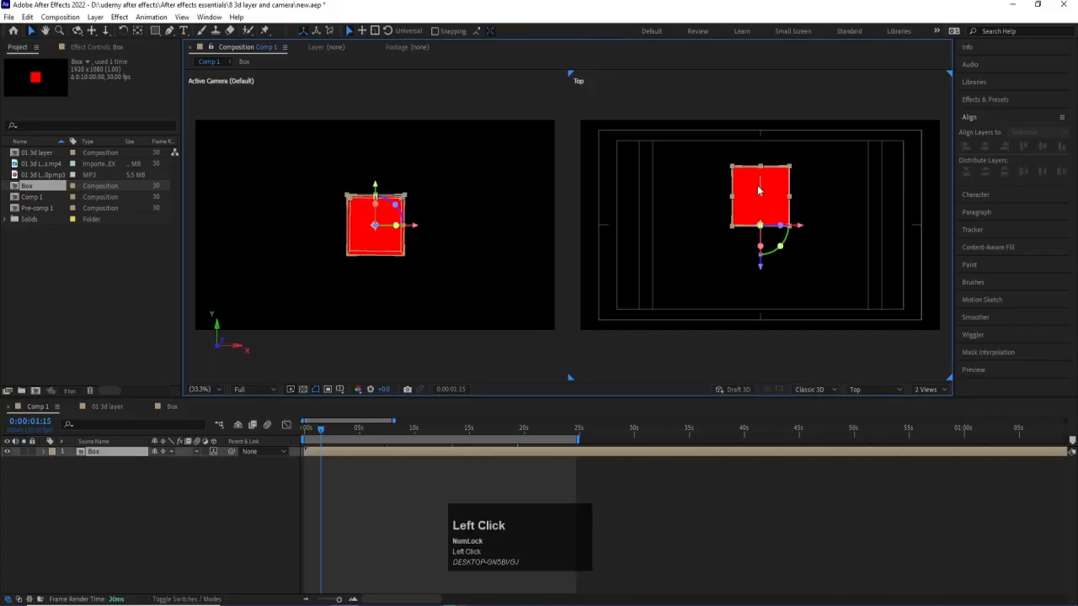
left_click_drag(760, 270, 760, 315)
key("ctrl+d")
left_click_drag(772, 271, 659, 171)
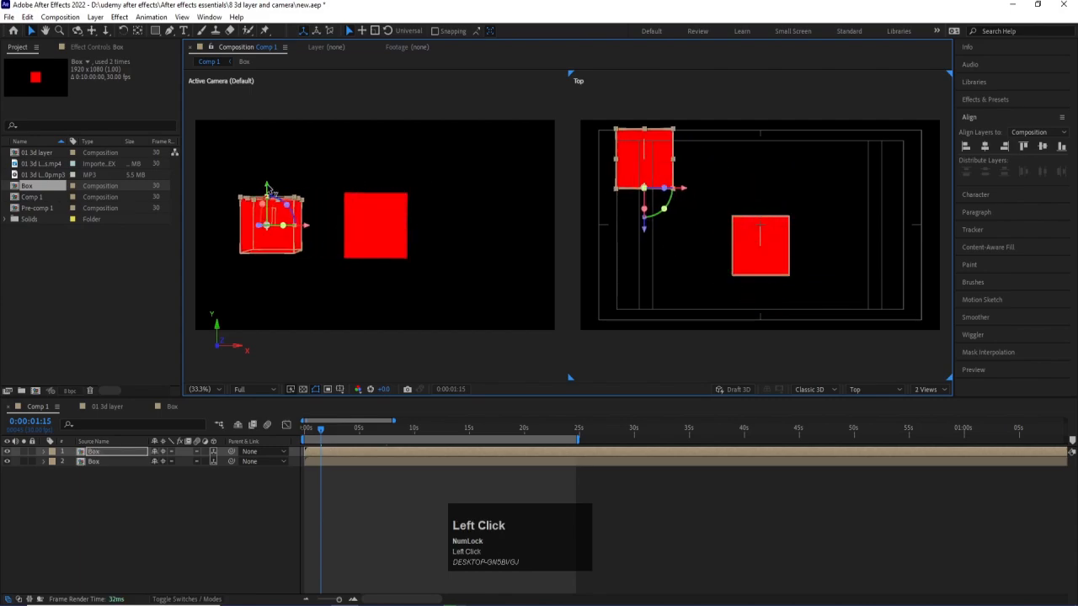
left_click_drag(268, 190, 599, 239)
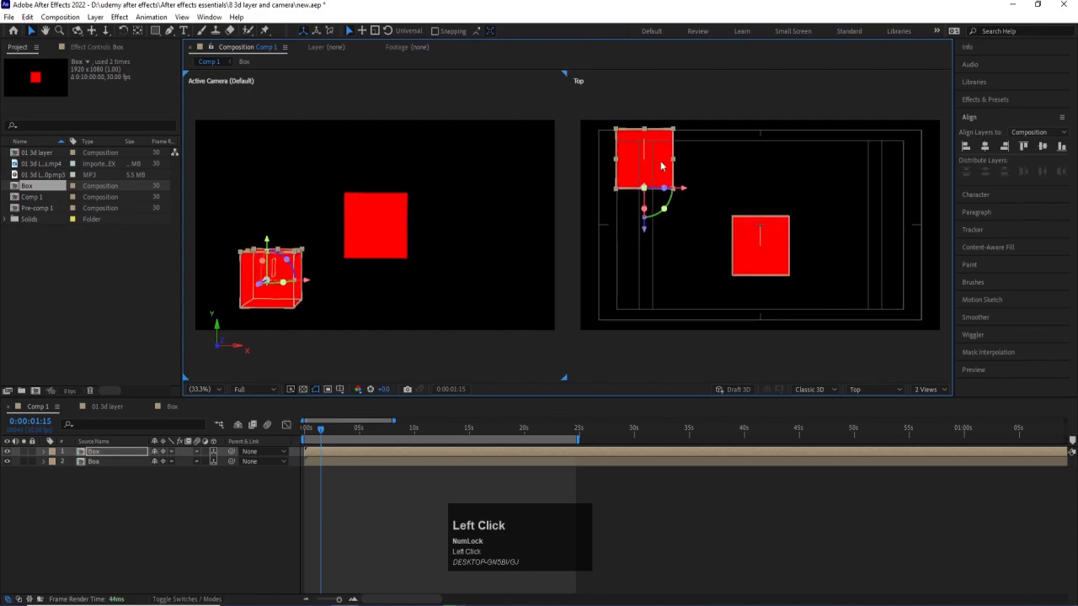
Duplicate the lower-left box twice, placing one copy at the lower right and the other at the upper right, each farther back in depth.
key("ctrl+d")
left_click_drag(661, 166, 891, 88)
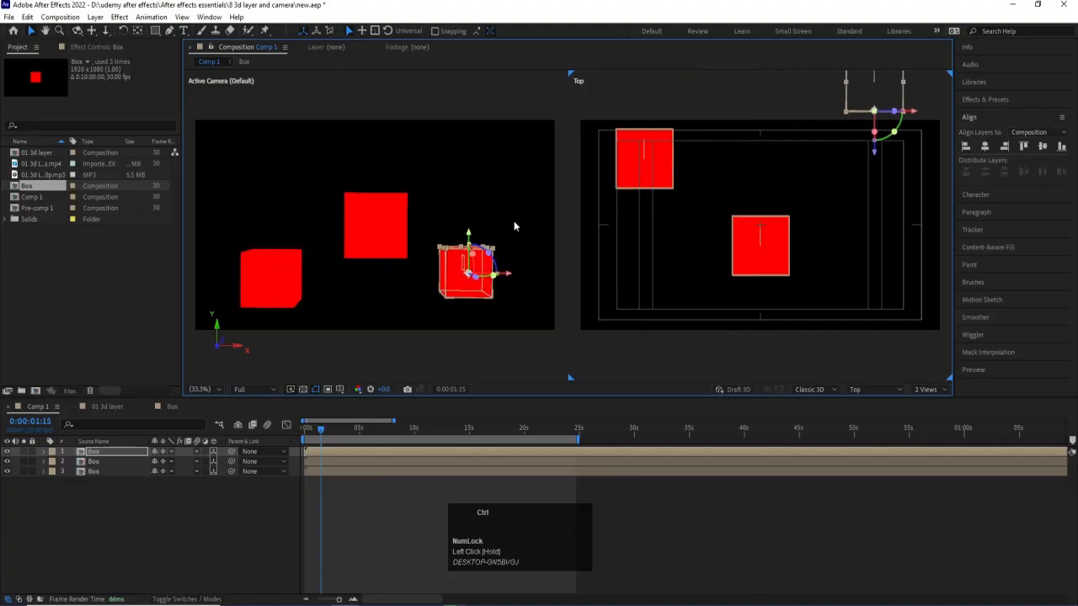
key("ctrl+d")
left_click_drag(468, 236, 486, 118)
scroll(867, 149, "down", 3)
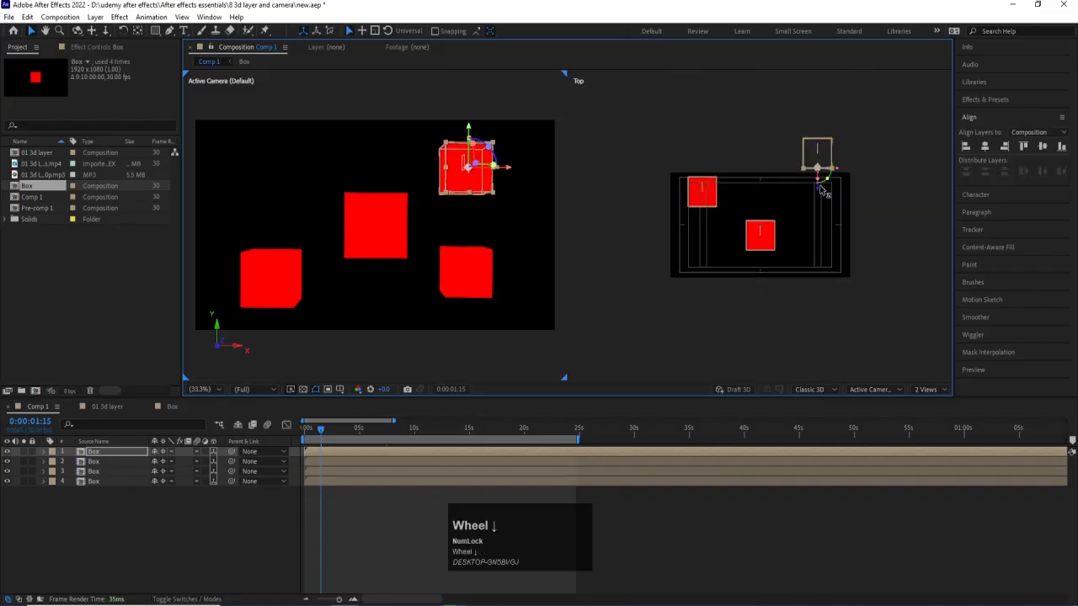
left_click_drag(817, 162, 834, 63)
key("Num_Lock")
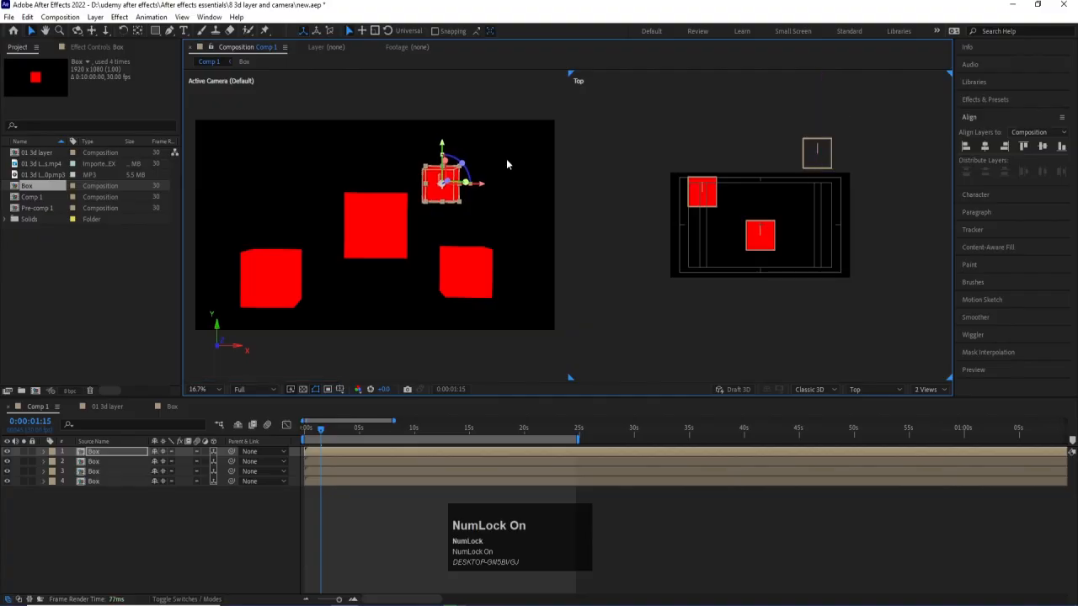
Duplicate the upper-right box, place the copy at the upper left of the frame, and bring it closer in depth.
key("ctrl+d")
left_click_drag(447, 194, 317, 172)
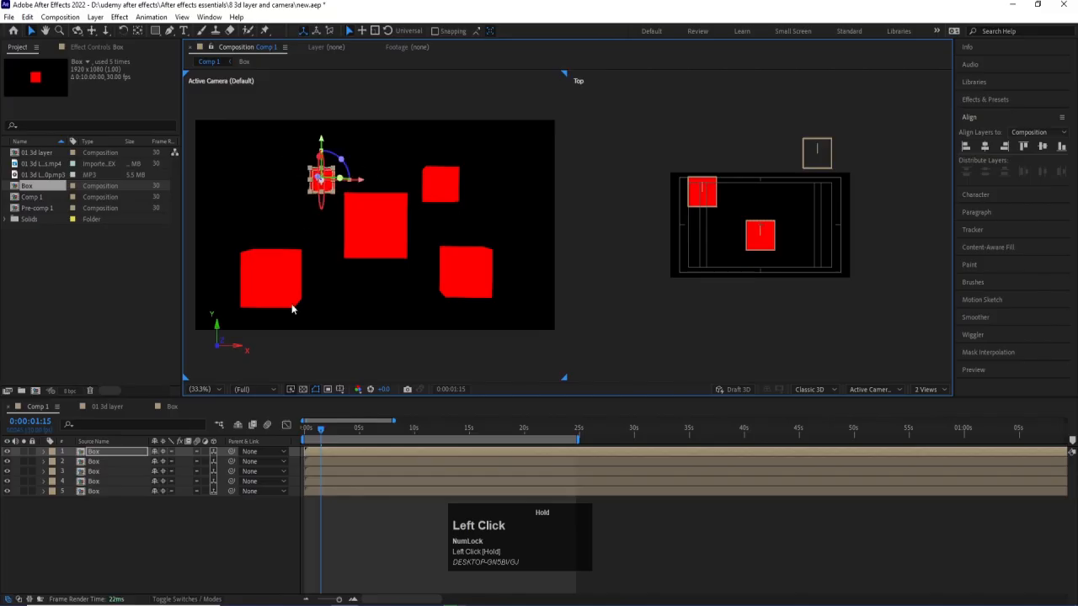
left_click(241, 549)
scroll(753, 308, "down", 3)
left_click(743, 123)
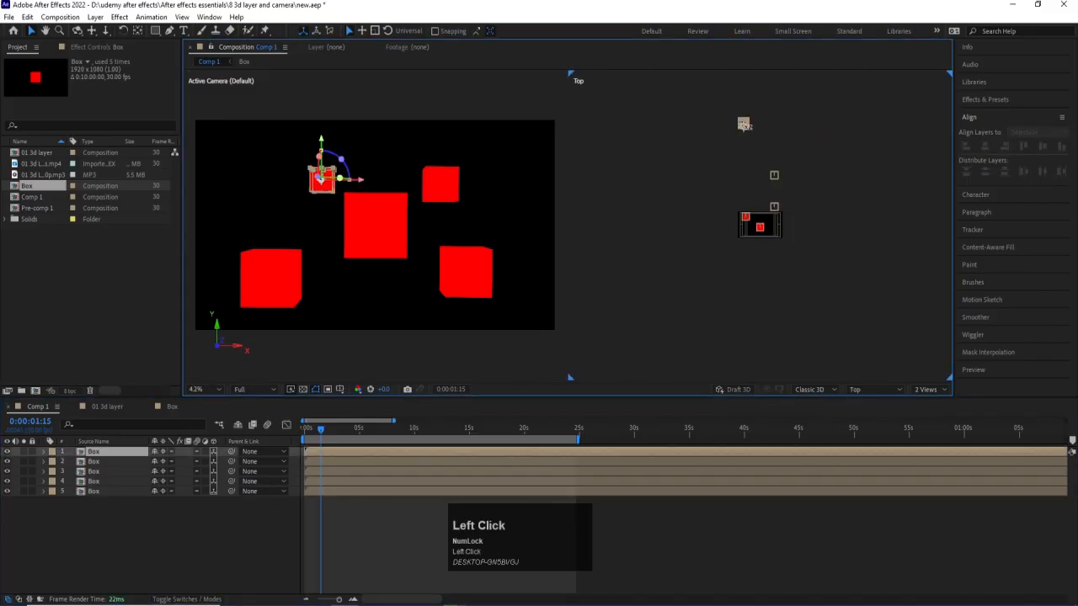
left_click_drag(747, 153, 744, 200)
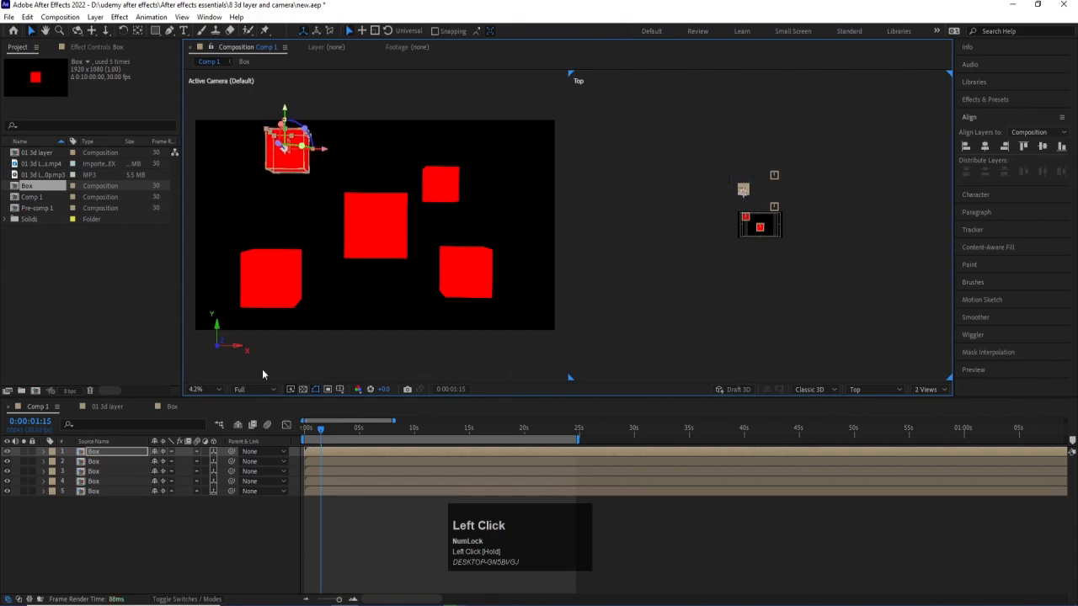
Return Comp 1 to a single Active Camera view and fit the composition to the viewer.
left_click(869, 390)
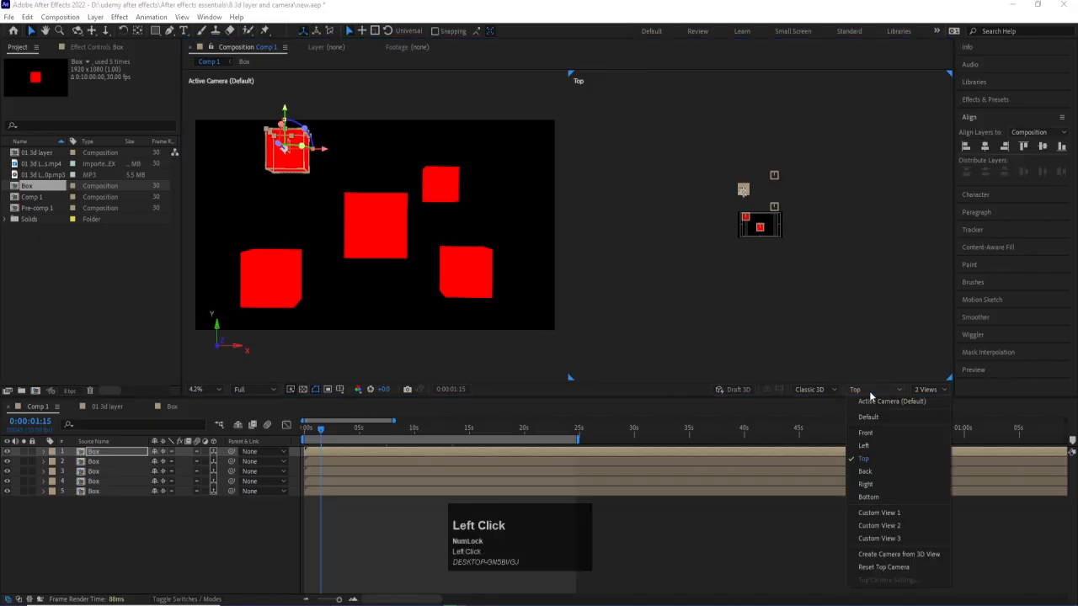
left_click(929, 391)
left_click(929, 400)
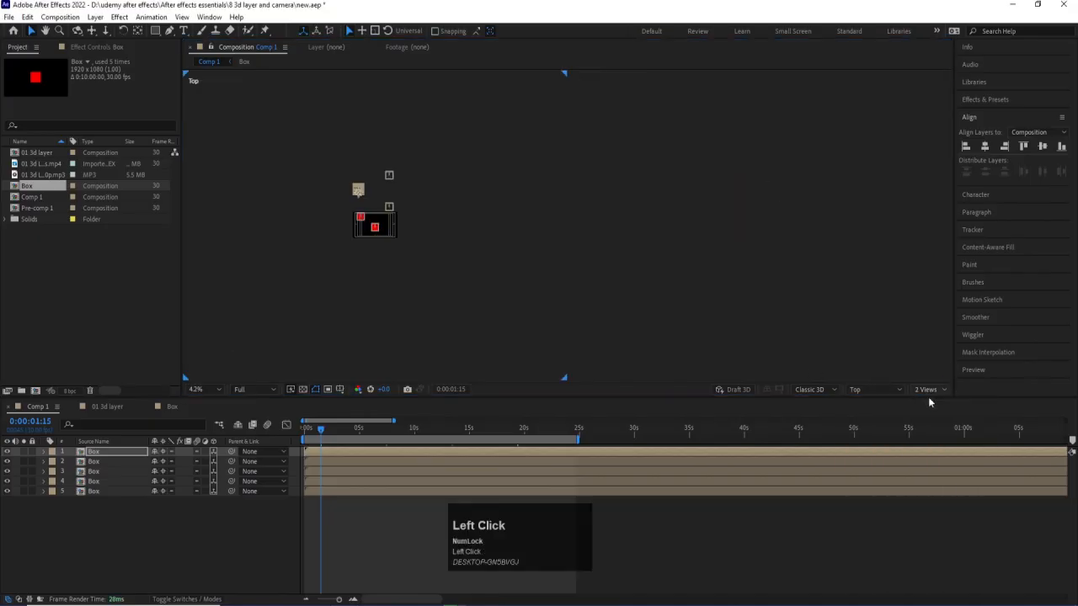
left_click(202, 389)
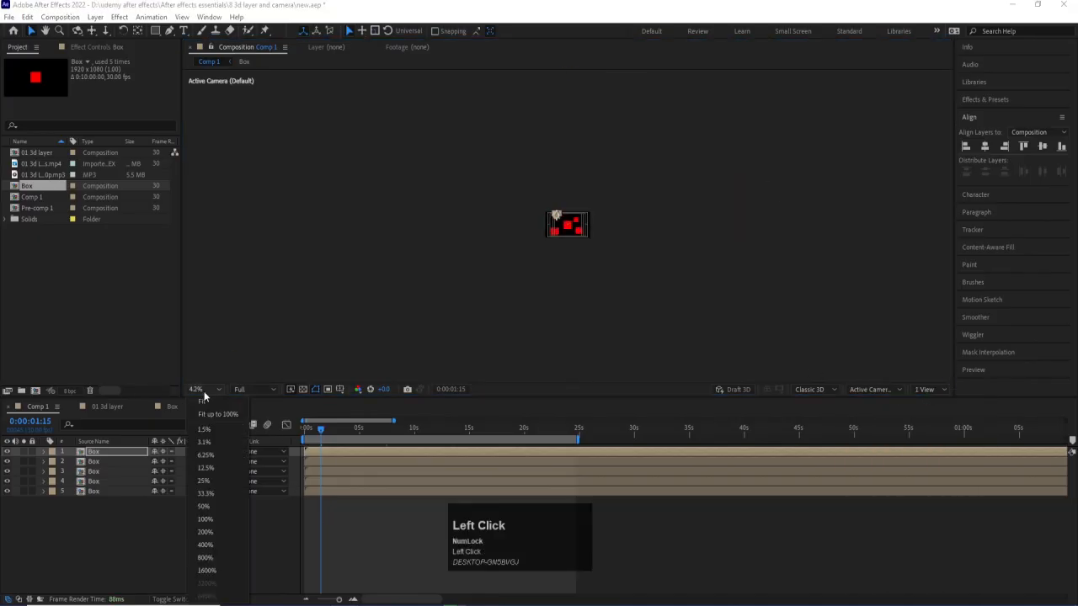
left_click(206, 402)
Stagger the start times of the five Box layers, and shift them all earlier to cover the first frame.
left_click_drag(364, 490, 390, 438)
left_click(391, 540)
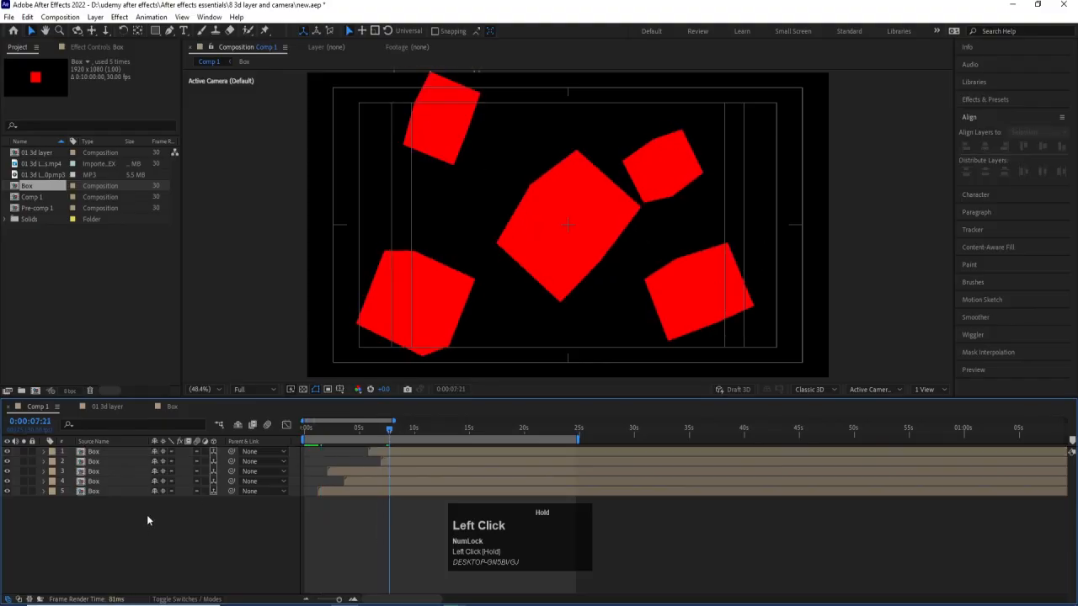
left_click_drag(137, 529, 70, 442)
left_click_drag(415, 451, 203, 437)
left_click_drag(308, 518, 350, 540)
Set the preview resolution to Quarter, play back the rotating boxes, and return to the first frame.
key("space")
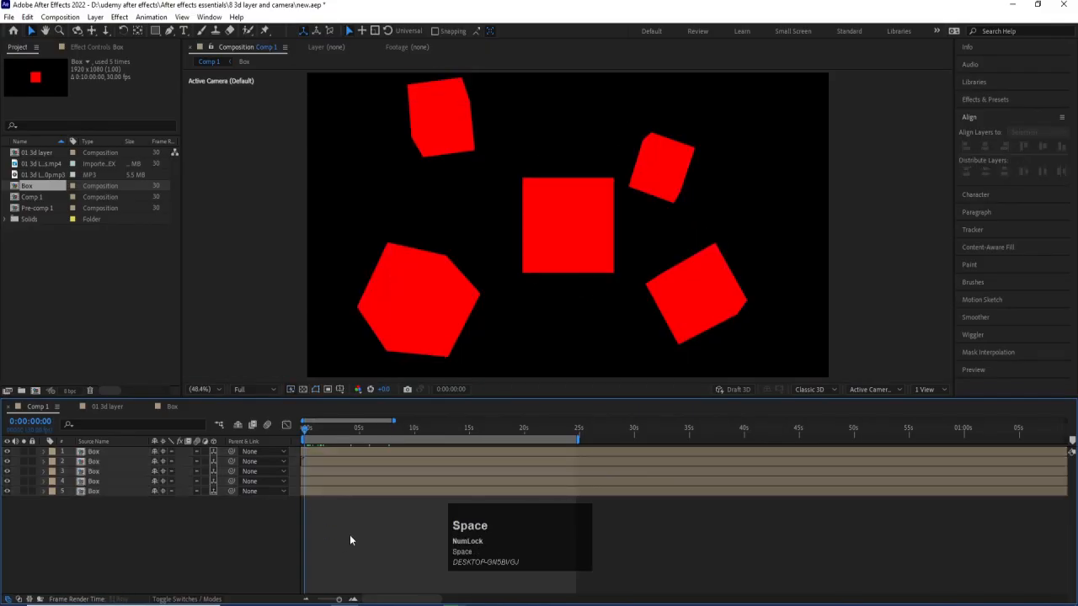
left_click(250, 389)
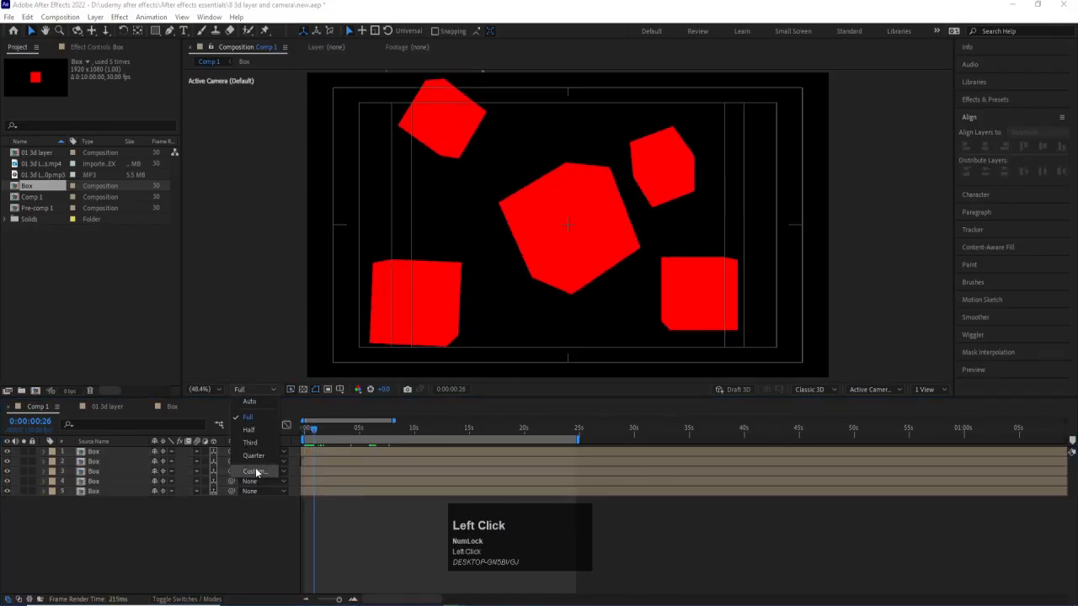
left_click(252, 456)
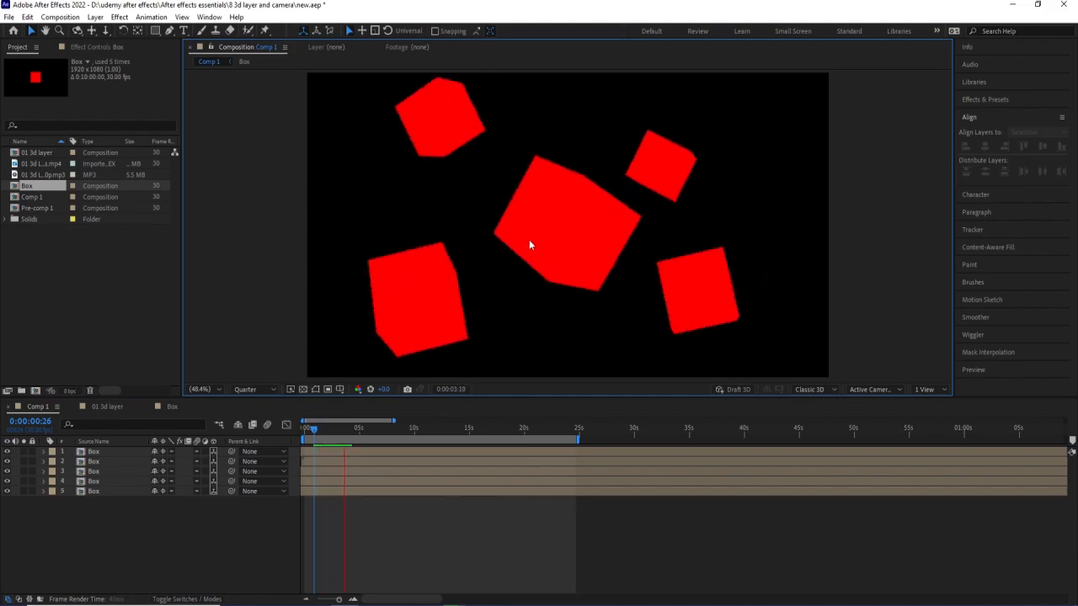
key("space")
left_click_drag(345, 424, 240, 428)
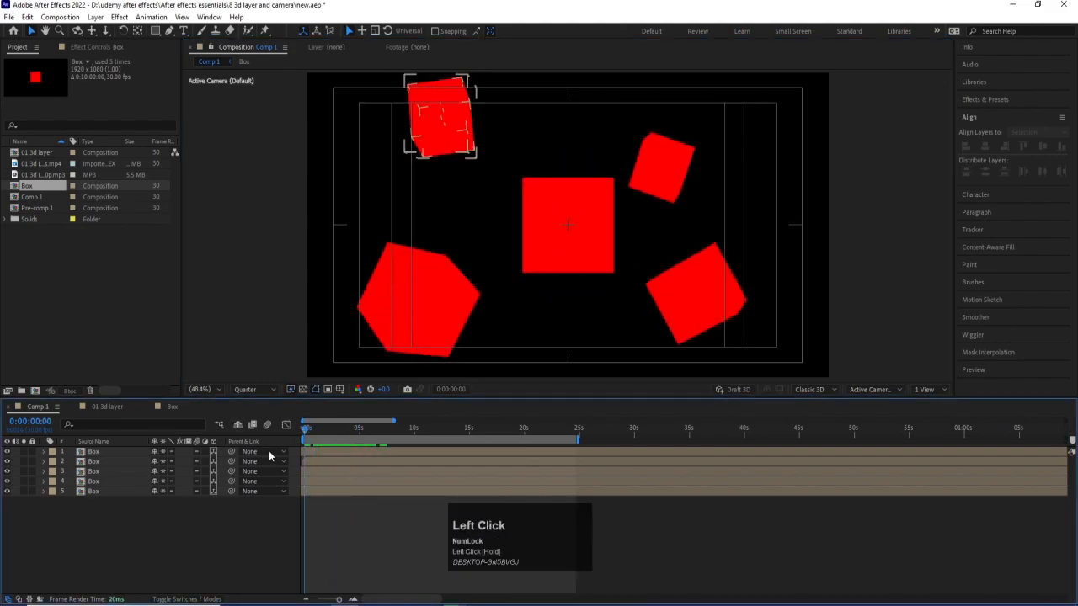
Add a Point light to Comp 1 and move it along X to the right side of the frame.
right_click(186, 527)
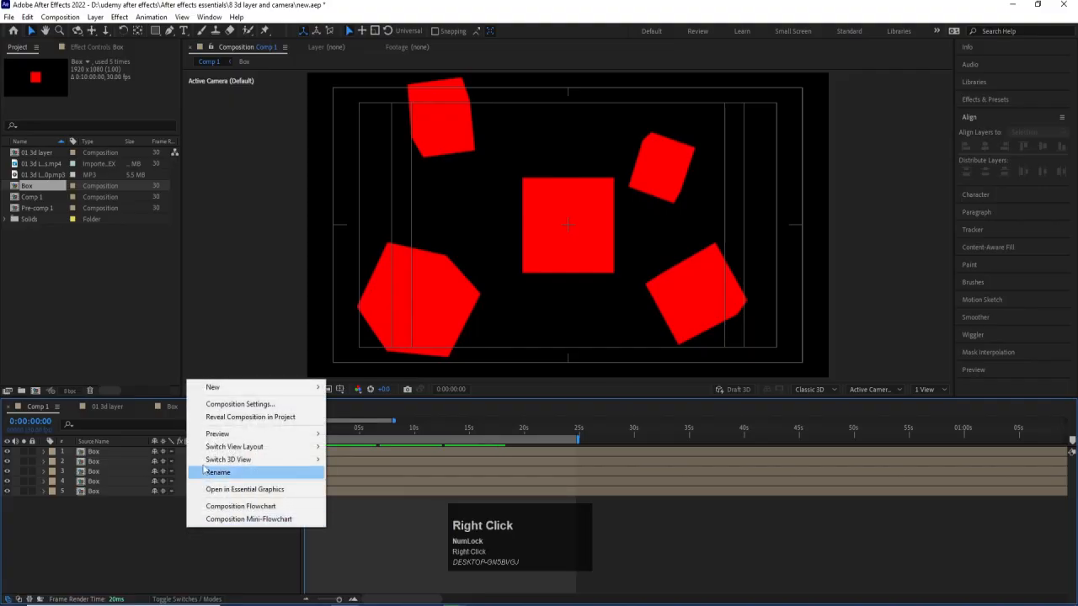
left_click(227, 387)
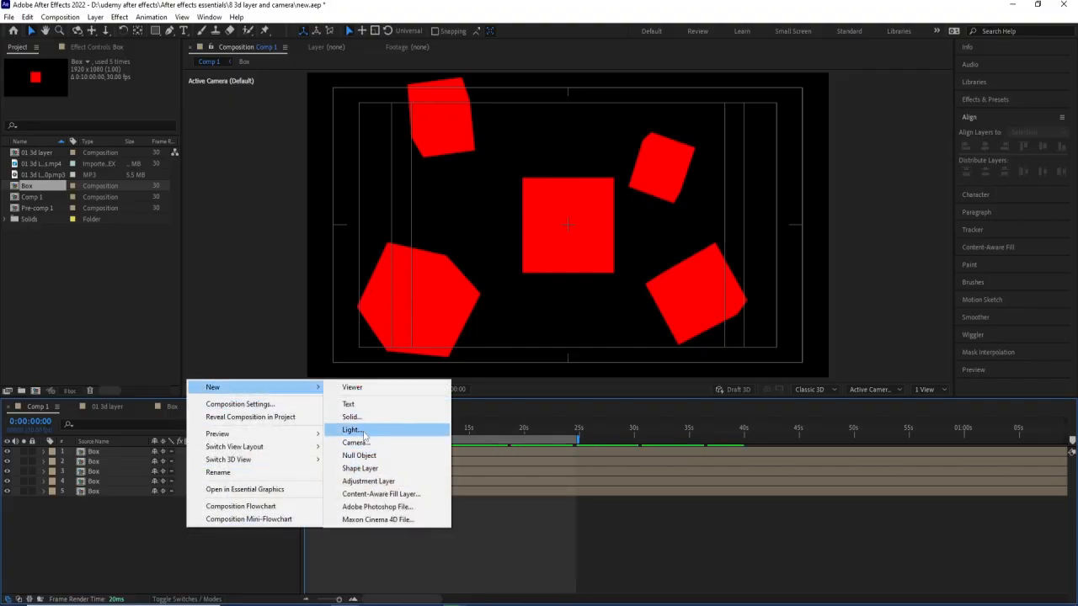
left_click(353, 429)
left_click(821, 218)
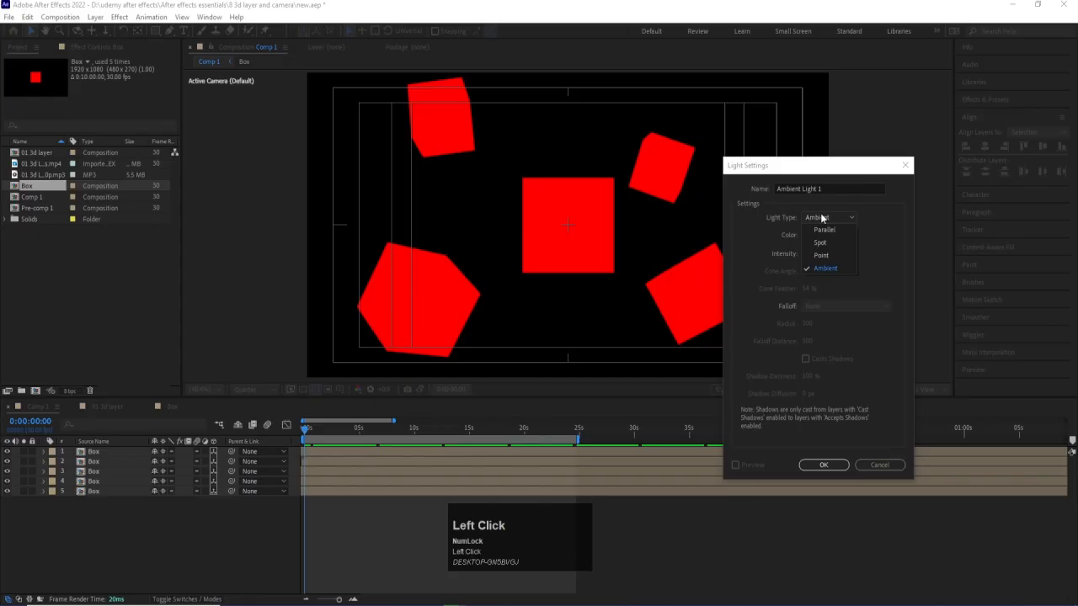
left_click(829, 255)
left_click(830, 465)
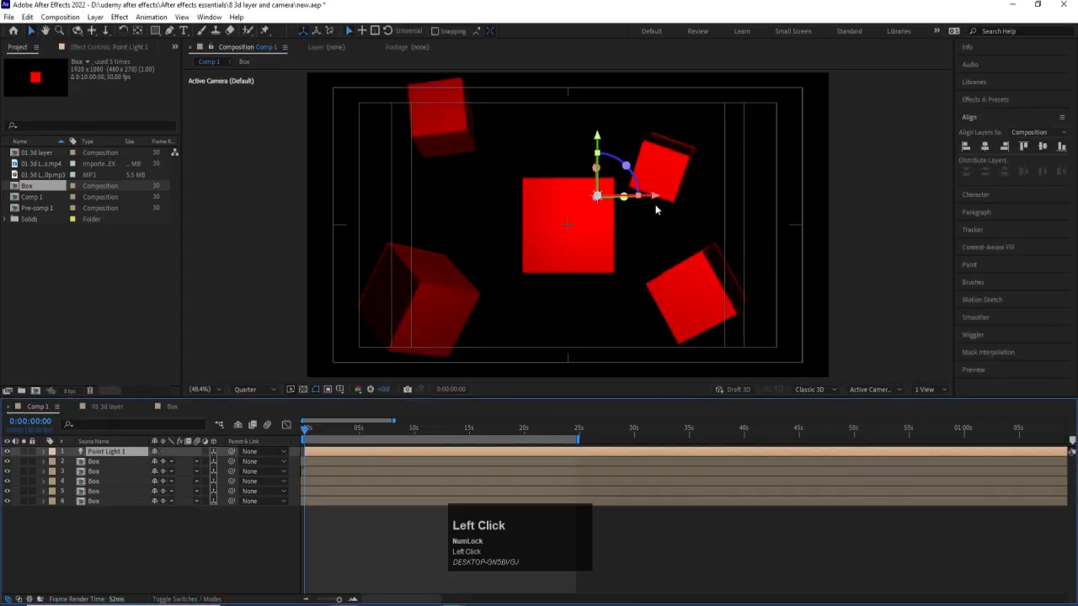
left_click_drag(654, 197, 823, 211)
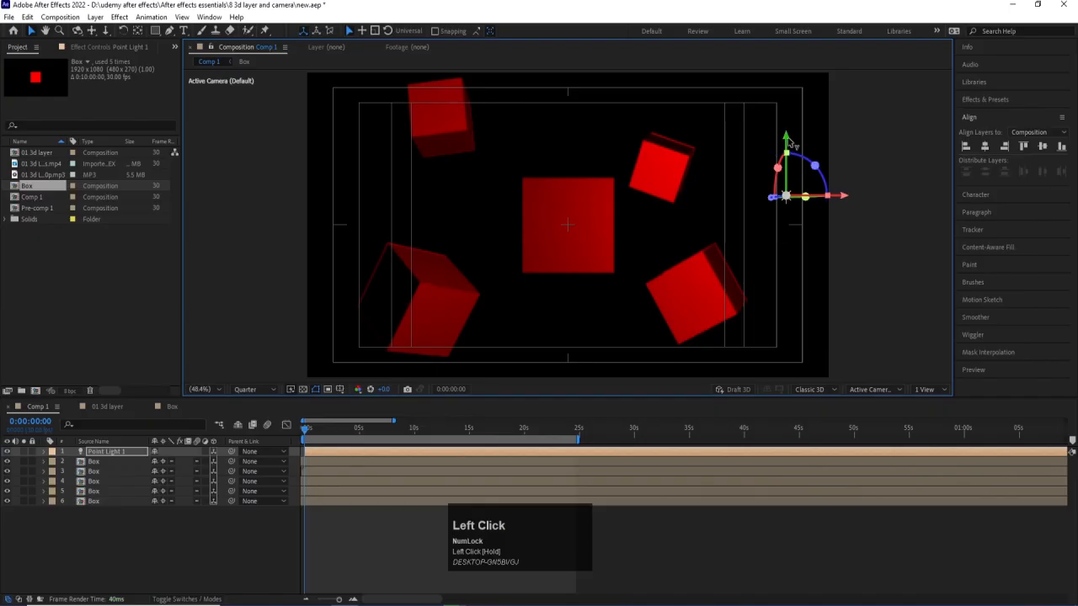
Move Point Light 1 up along Y to the upper-right corner of the frame and increase its intensity.
left_click_drag(785, 136, 801, 38)
left_click(93, 462)
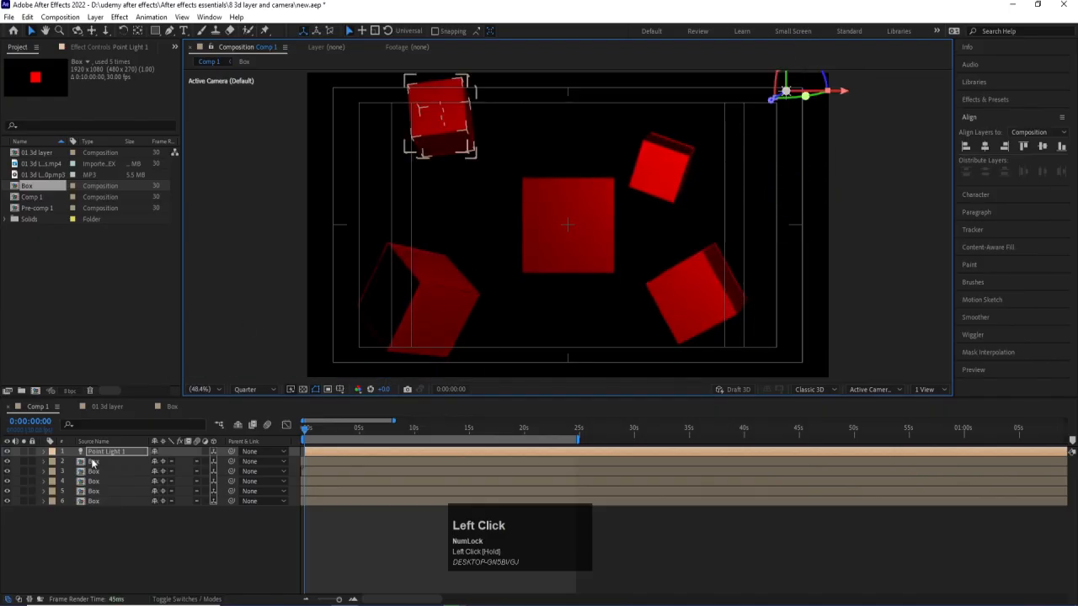
double_click(105, 452)
left_click(807, 254)
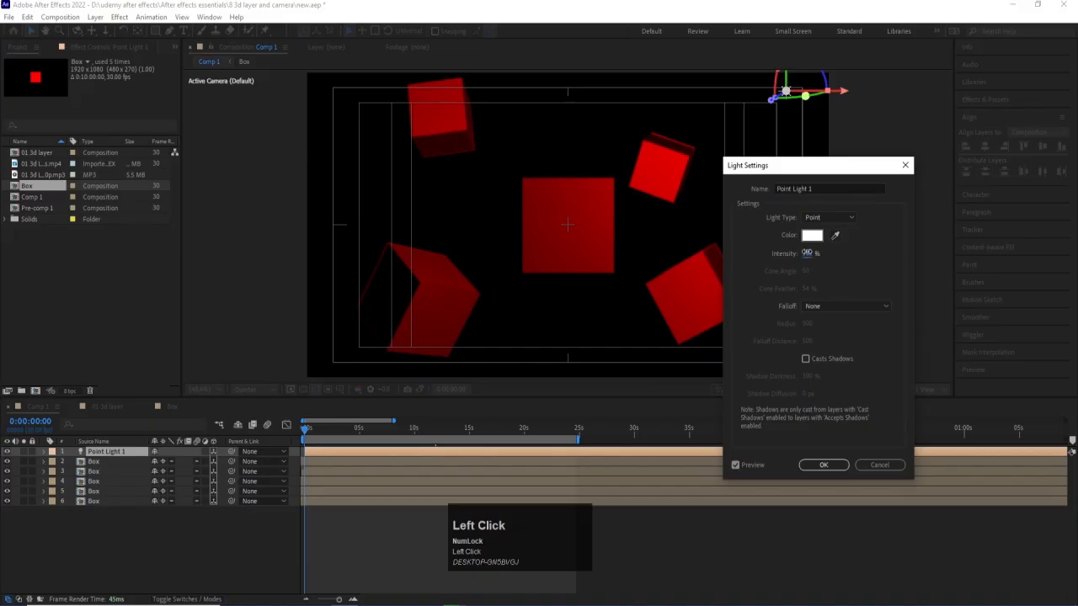
key("Return")
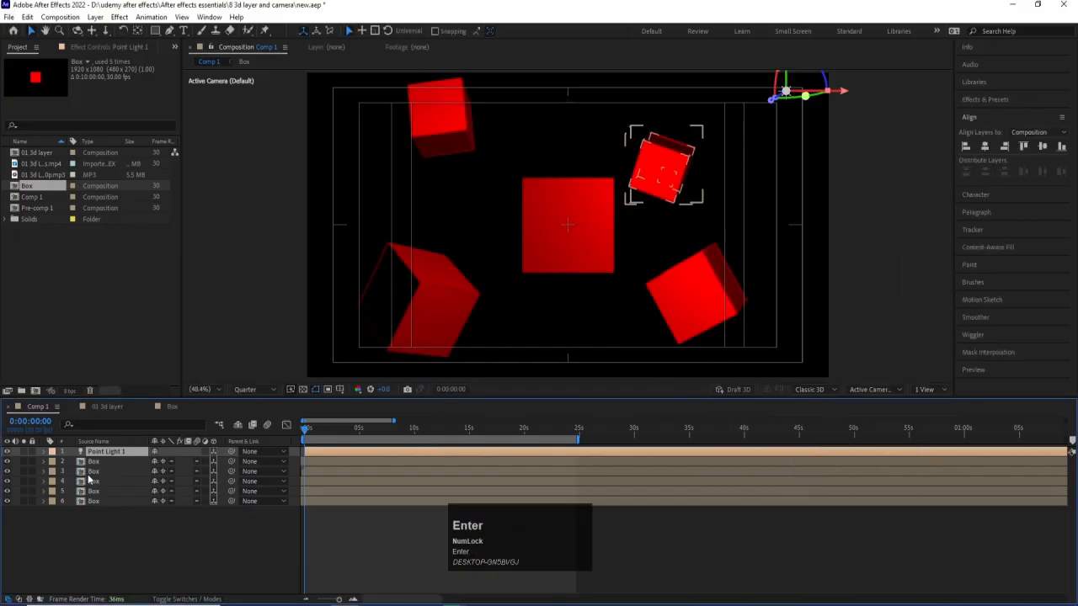
Duplicate Point Light 1 and move the copy just outside the lower-left corner of the frame, then deselect it.
key("ctrl+d")
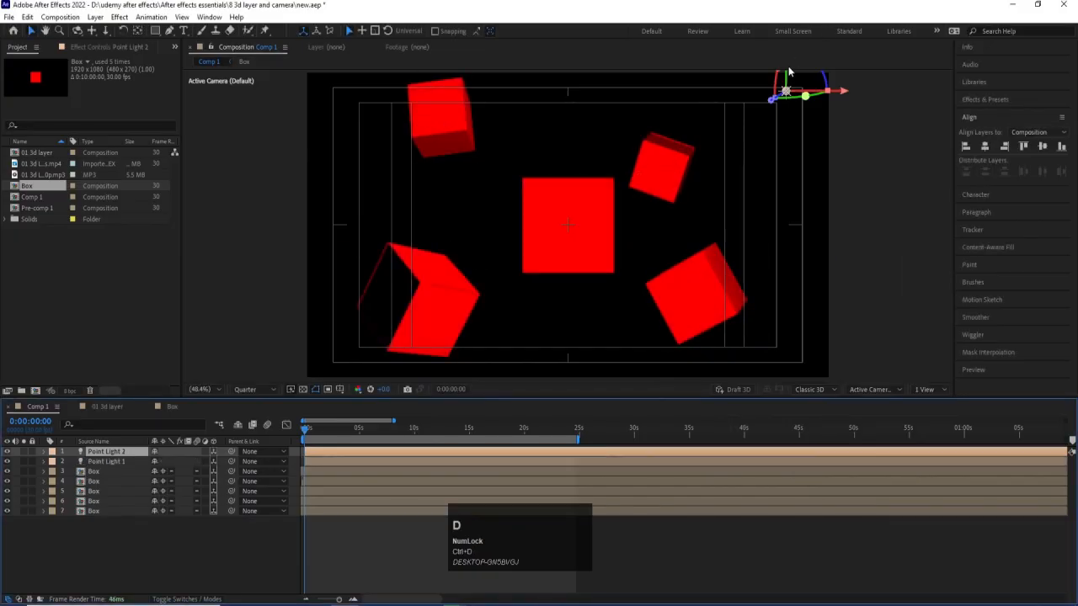
left_click_drag(788, 79, 348, 320)
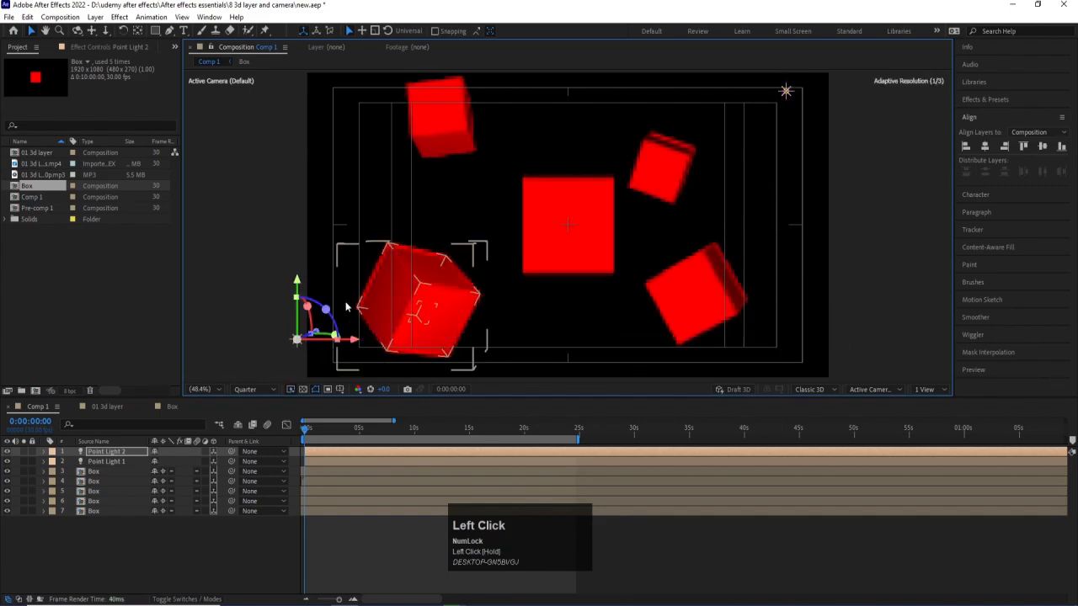
left_click(153, 534)
Set the preview resolution to Full, play back the lit boxes, and return to the first frame.
left_click(263, 389)
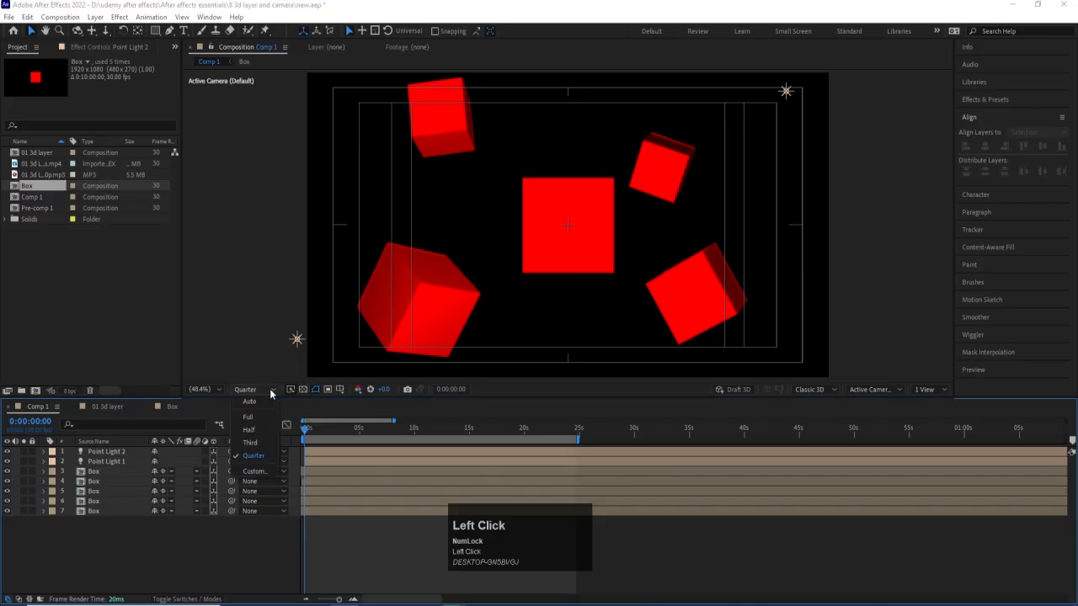
left_click(266, 424)
key("space")
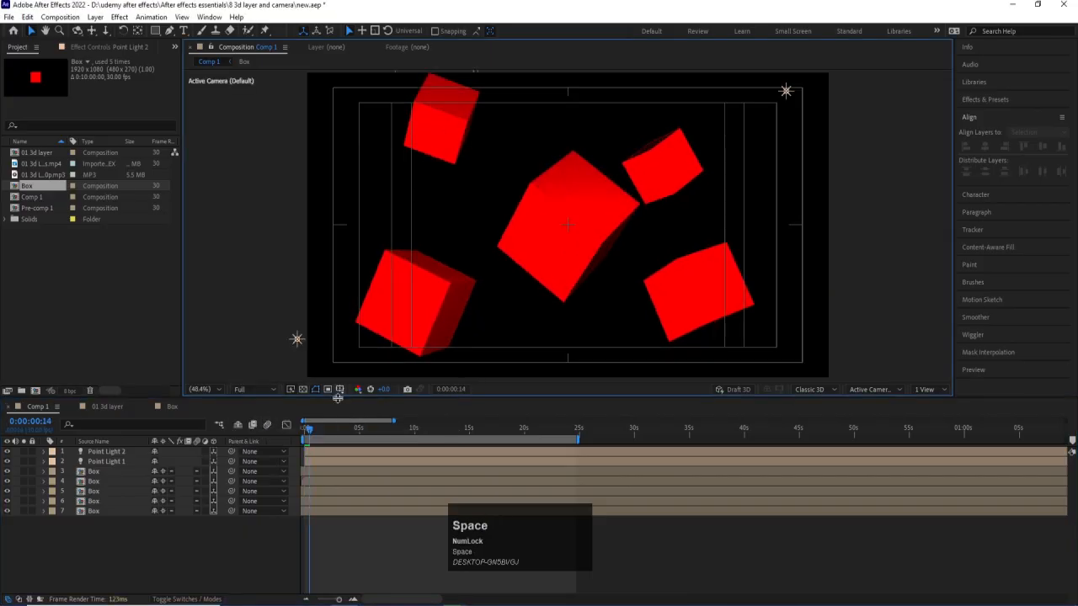
left_click(196, 420)
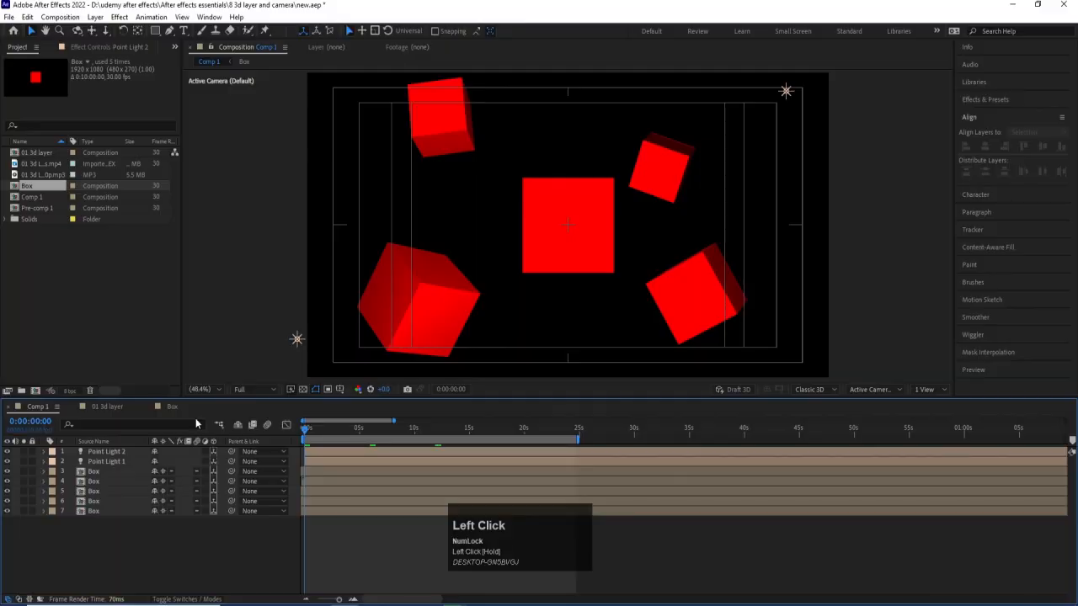